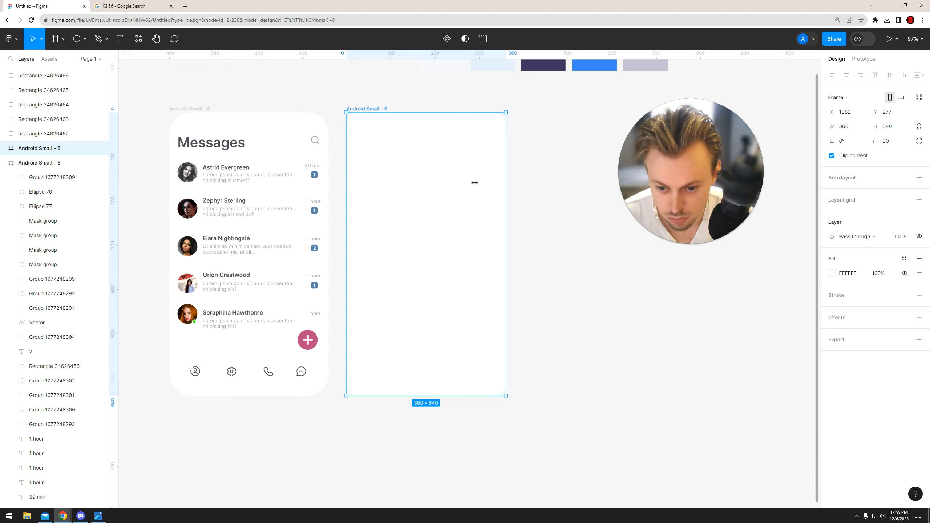
- Draw a small spacer rectangle at the blank frame's left side and set its width to 20
left_click_drag(520, 141, 579, 143)
scroll(578, 143, "up", 1)
left_click(292, 145)
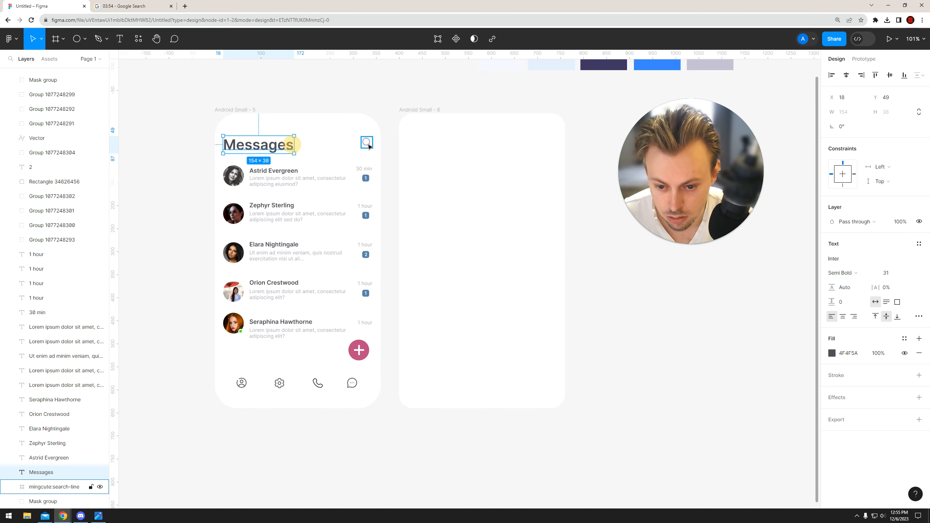
left_click(76, 42)
left_click(85, 42)
left_click(78, 60)
scroll(454, 201, "up", 3)
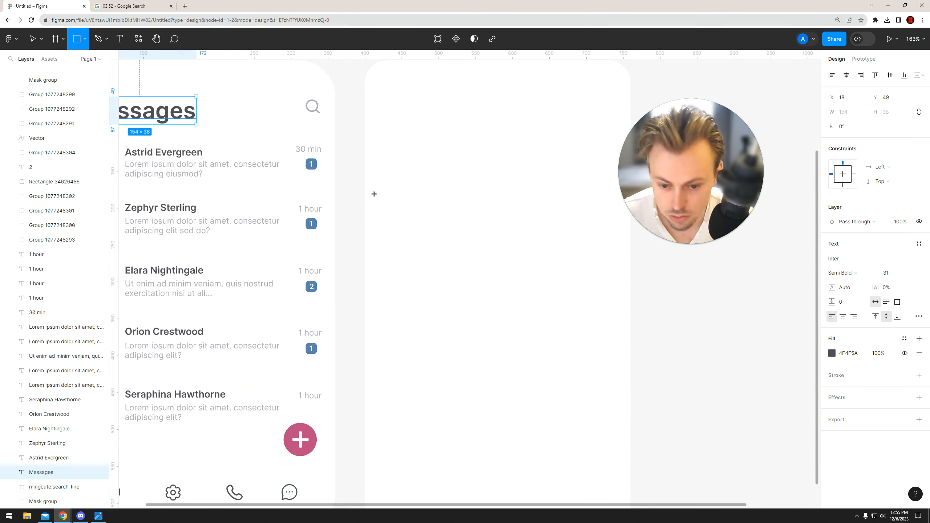
left_click_drag(372, 187, 390, 209)
left_click(846, 112)
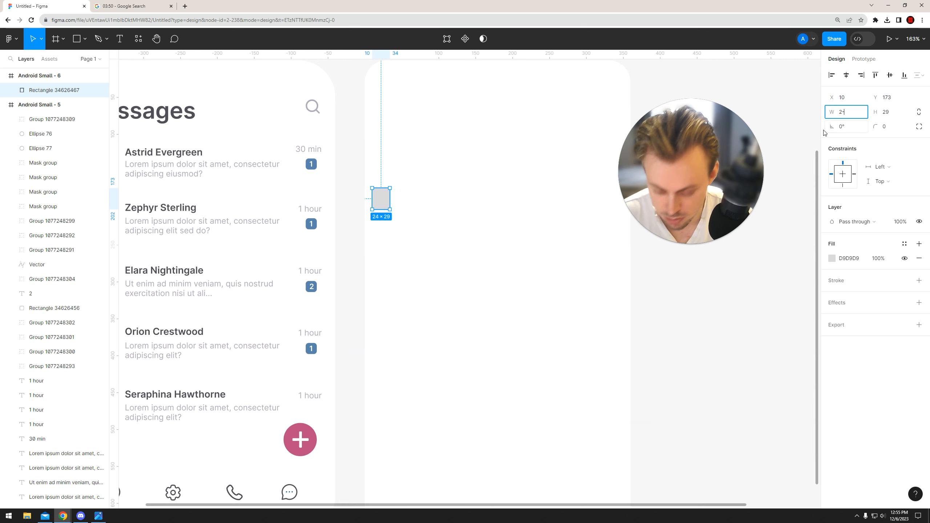
key("Return")
- Align the spacer with the blank frame's left edge and place a vertical guide at its inner side, 20 px inside the frame
left_click(450, 205)
left_click_drag(384, 200, 376, 201)
left_click_drag(463, 206, 386, 223)
left_click_drag(114, 227, 303, 223)
left_click(300, 219)
- Place a second vertical guide 20 px inside the frame's right edge using the spacer, and delete the spacer
left_click_drag(386, 225, 549, 227)
left_click(503, 229)
left_click_drag(115, 213, 534, 214)
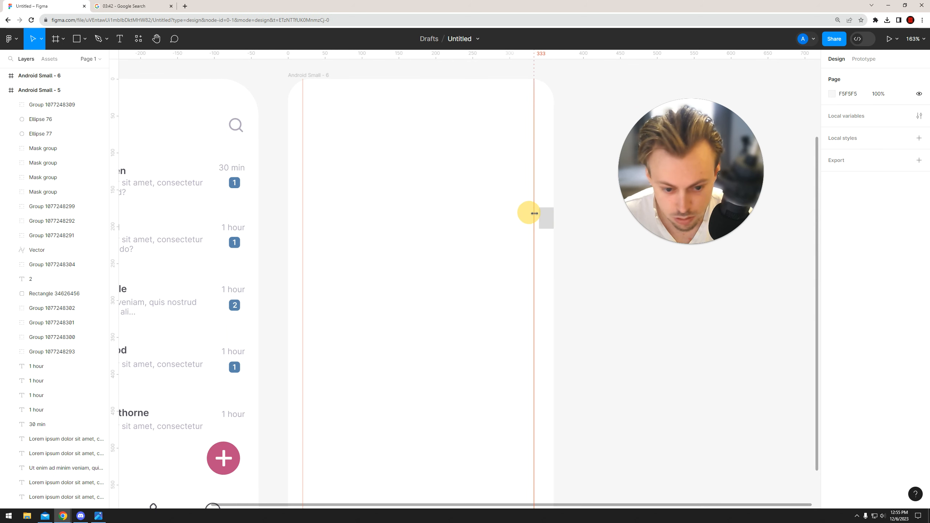
left_click(545, 218)
key("Delete")
- Copy the Messages title and search icon from the existing screen into the blank frame
scroll(429, 214, "down", 3)
left_click_drag(272, 176, 379, 193)
left_click_drag(415, 162, 268, 176)
key("ctrl+c")
left_click(447, 129)
key("ctrl+v")
scroll(419, 104, "right", 3)
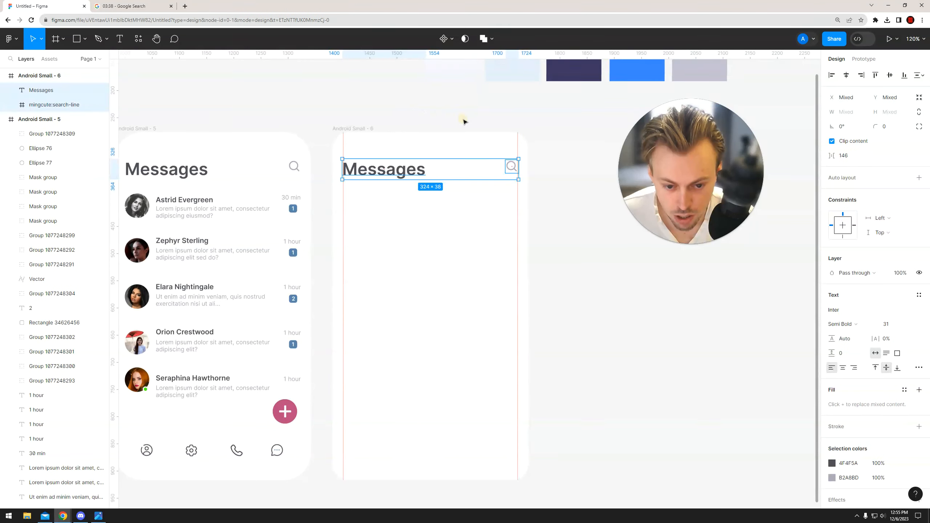
left_click(464, 120)
- Align the copied Messages title with the left guide and set its font size to 28
scroll(440, 144, "up", 3)
left_click(396, 178)
left_click_drag(362, 181, 365, 179)
left_click(896, 273)
key("Down")
key("Down")
key("Down")
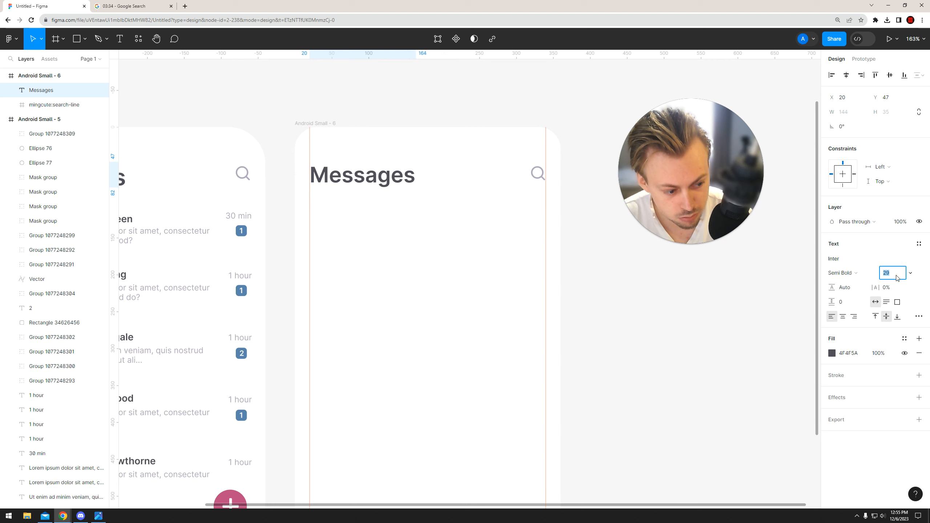
left_click(630, 262)
- Move the copied search icon inside the right guide, level with the Messages title
left_click_drag(544, 175, 536, 182)
left_click_drag(454, 103, 444, 177)
left_click(585, 198)
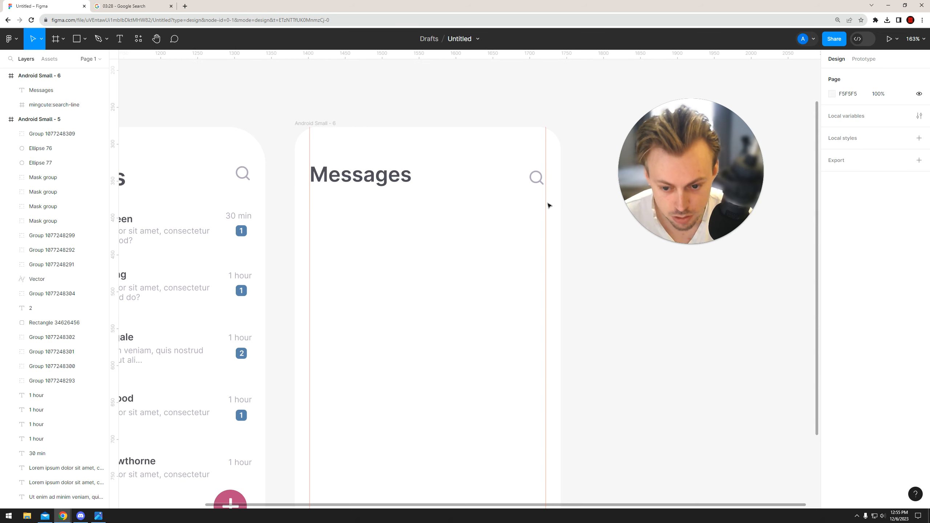
- Draw a 50 × 50 circular avatar placeholder below the title against the left guide, at Y 113
scroll(542, 204, "down", 2)
left_click_drag(399, 231, 429, 197)
left_click(85, 39)
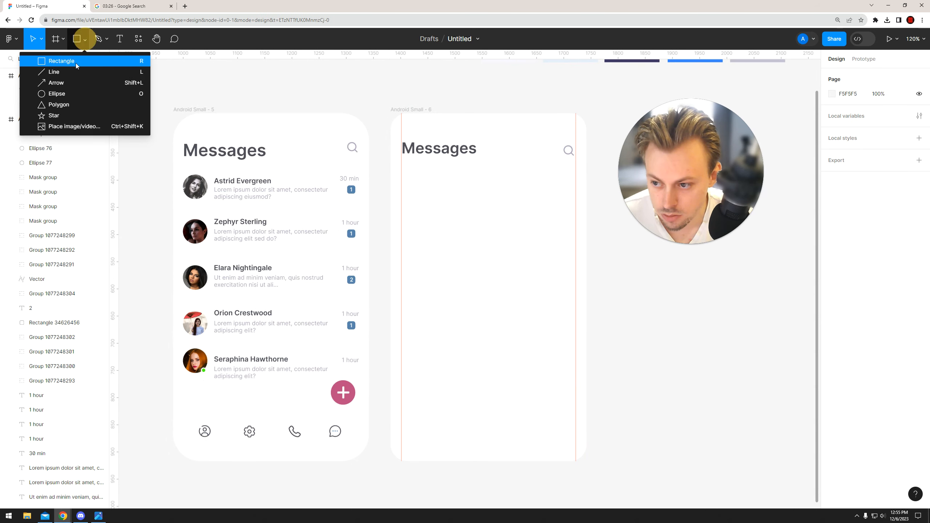
left_click(62, 95)
mouse_move(409, 160)
left_mouse_down()
mouse_move(435, 190)
mouse_move(197, 188)
mouse_move(210, 199)
mouse_move(422, 186)
left_mouse_up()
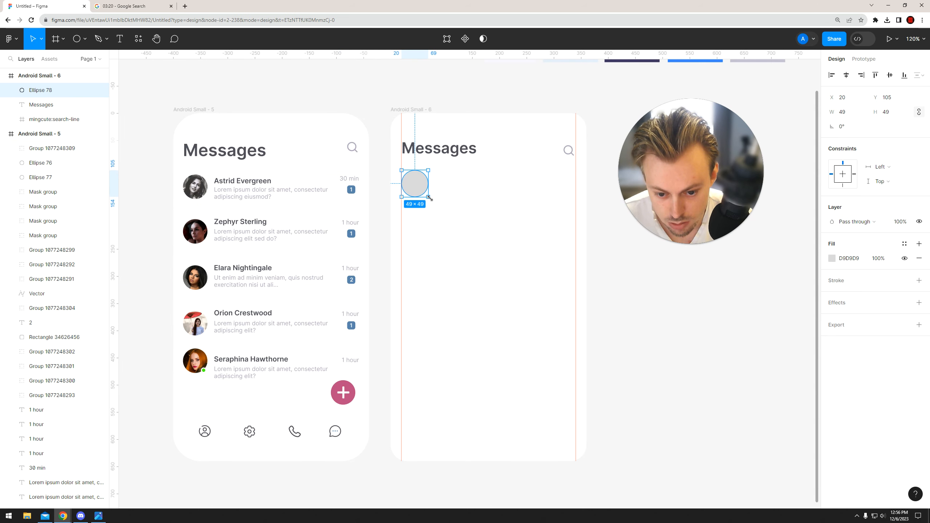
left_click(900, 113)
left_click(466, 224)
left_click_drag(417, 181, 416, 184)
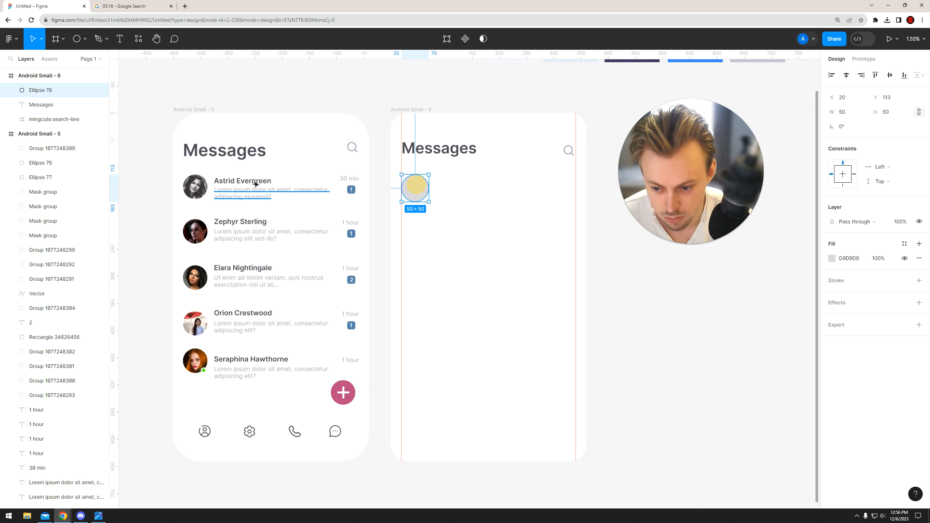
- Copy the first contact's name and message preview from the existing screen and place them beside the avatar placeholder
left_click(253, 181)
left_click(251, 196, "shift")
key("ctrl+c")
left_click(444, 185)
key("ctrl+v")
scroll(414, 165, "up", 1)
left_click_drag(264, 197, 518, 197)
- Set the copied preview text to size 12 with line height 15 and narrow its text box to 211 wide
left_click(482, 209)
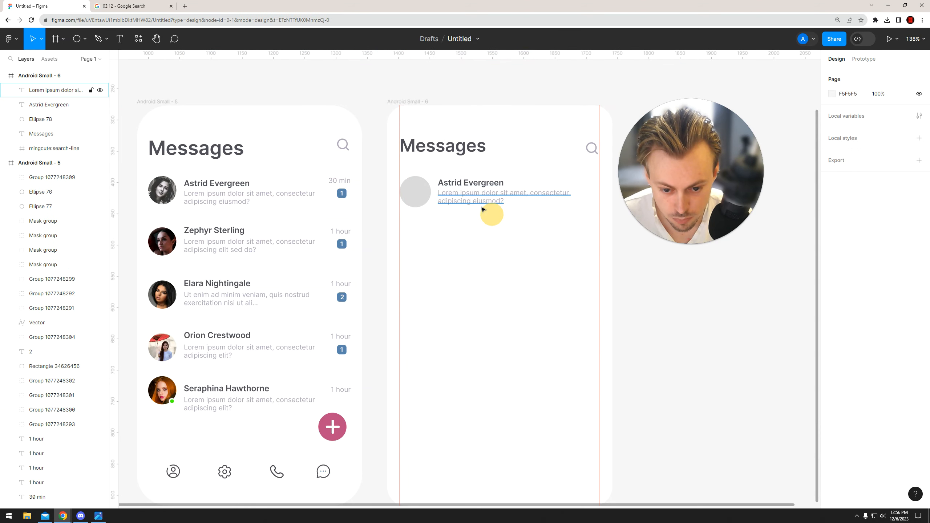
left_click(483, 208)
type("12")
key("Return")
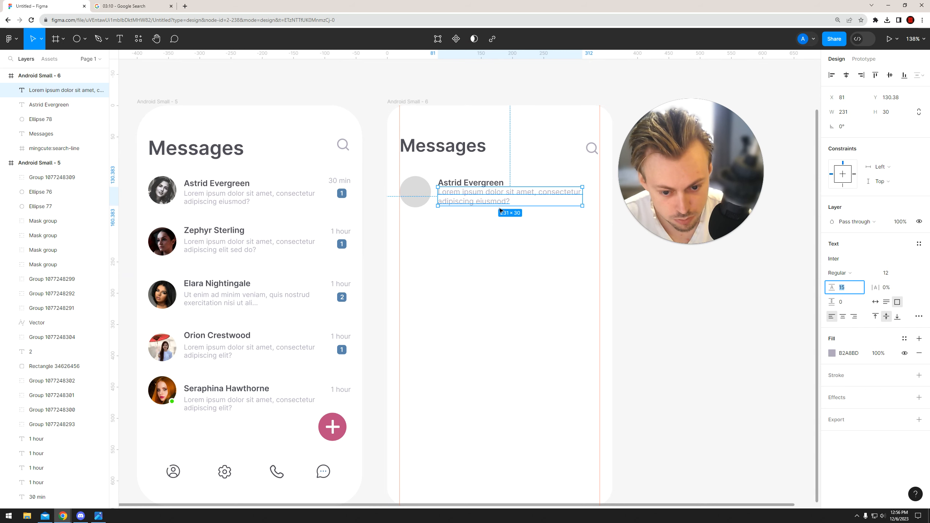
left_click(486, 182)
left_click(543, 195)
left_click_drag(581, 195, 574, 195)
left_click(538, 224)
- Nudge the contact name and preview text vertically to balance their spacing beside the avatar placeholder
left_click(469, 204)
key("Down")
left_click_drag(451, 220, 473, 180)
key("Down")
key("Down")
left_click(457, 219)
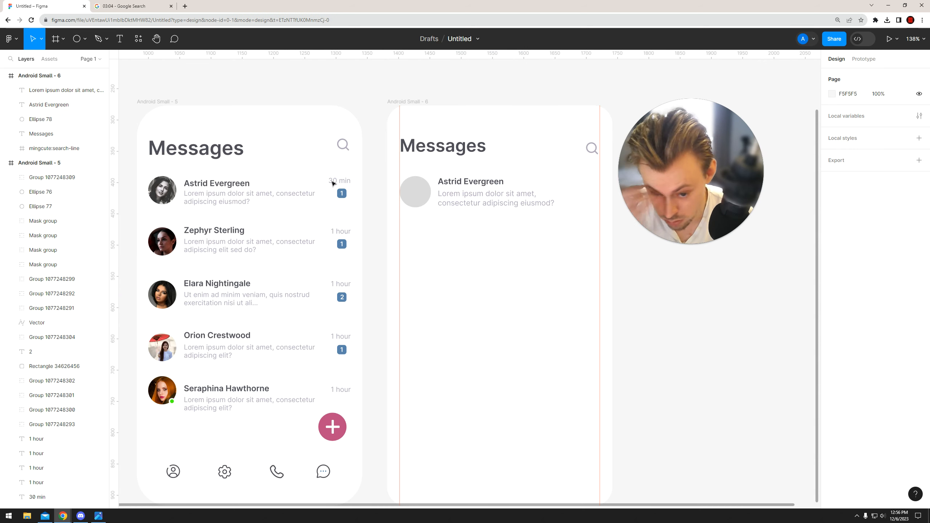
- Copy the first row's 30 min label and unread badge from the existing screen into the new frame's row
left_click(336, 180)
left_click_drag(360, 182, 338, 198)
key("ctrl+c")
left_click(408, 101)
left_click_drag(517, 94, 446, 99)
key("ctrl+v")
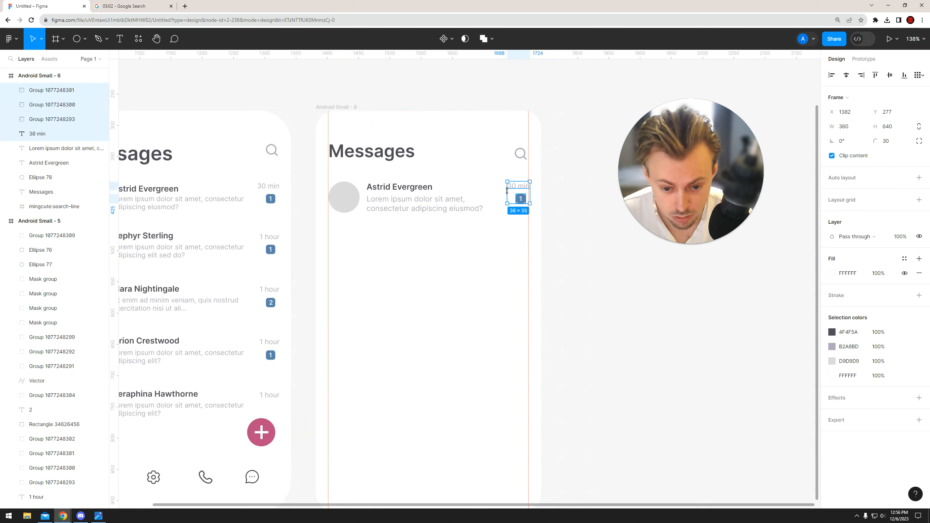
- Line up the 30 min label vertically with the contact name in the new row
left_click(482, 246)
left_click(519, 186)
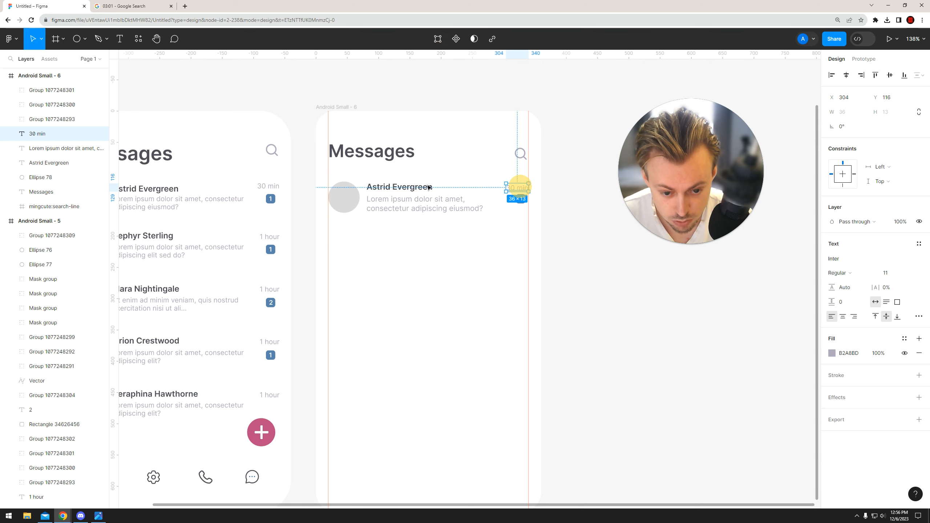
left_click(459, 210)
left_click(515, 190)
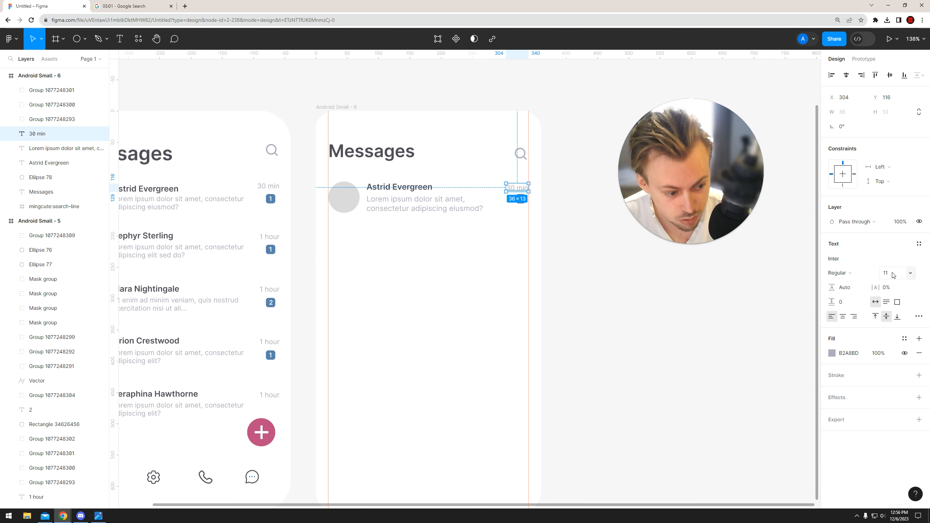
key("Down")
key("Down")
- Separate the stacked unread badges and delete the two duplicates, keeping one under the time label
left_click_drag(515, 190, 507, 218)
left_click(517, 214)
scroll(534, 201, "up", 3)
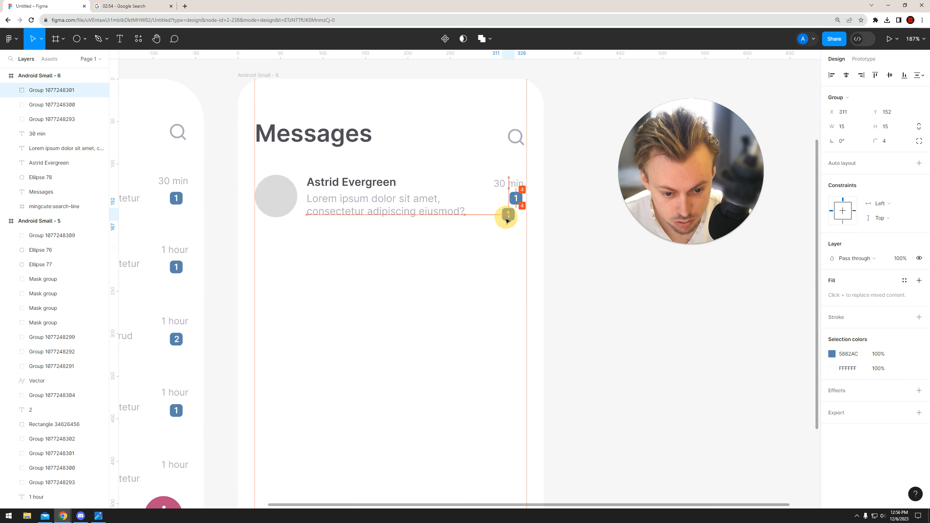
key("ctrl+z")
key("ctrl+z")
key("ctrl+z")
key("ctrl+z")
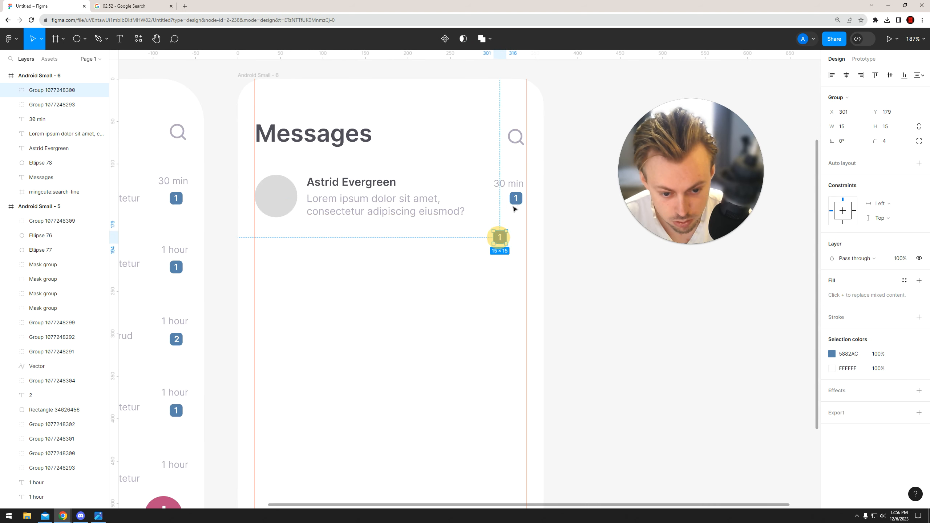
- Enlarge the remaining unread badge to about 17 × 17 and align it and the time label with the right guide
mouse_move(514, 201)
left_mouse_down()
mouse_move(493, 239)
mouse_move(516, 206)
left_mouse_up()
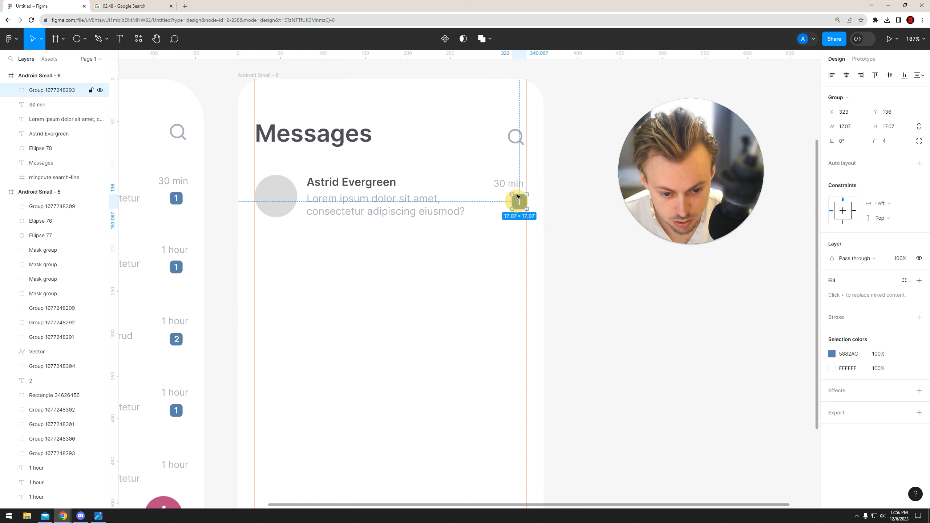
left_click(518, 185)
left_click(519, 201)
- Reduce the font size of the unread badge's number and set the badge's corner radius to 5
double_click(518, 201)
left_click(896, 275)
key("Down")
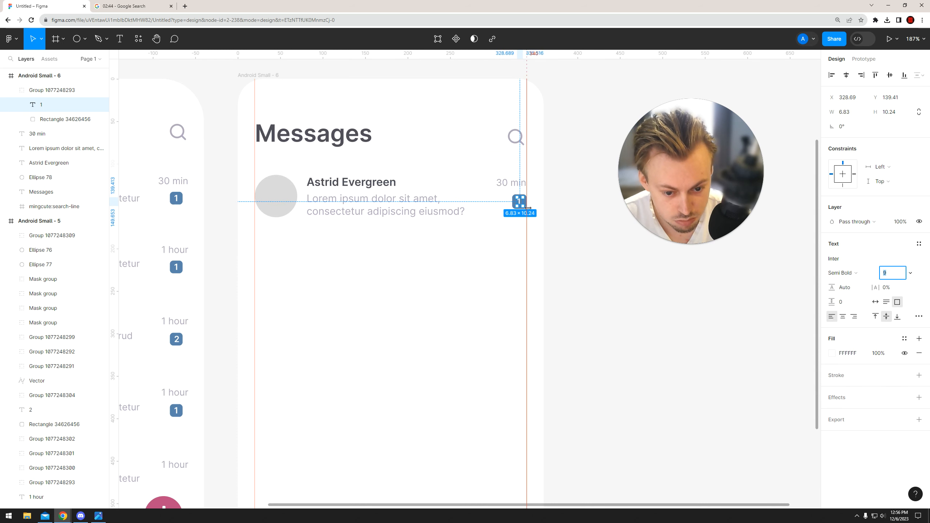
key("Escape")
key("Right")
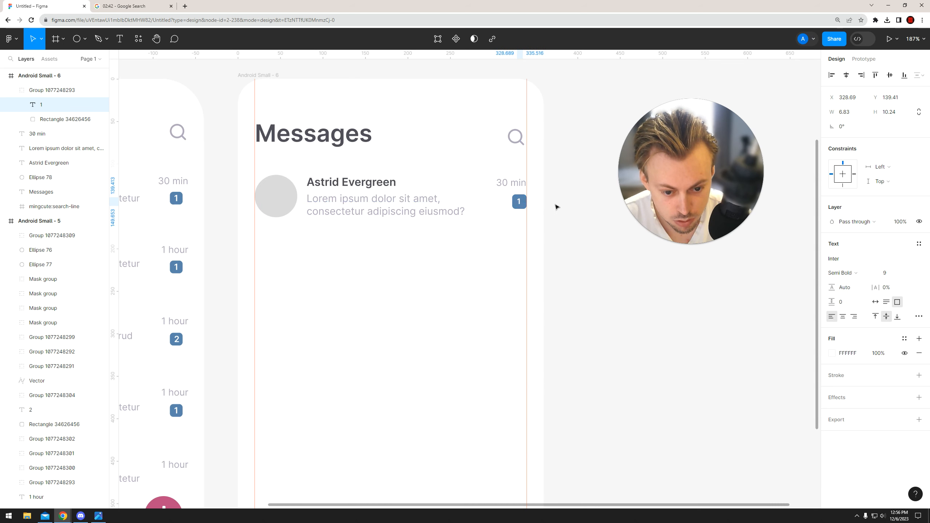
key("Escape")
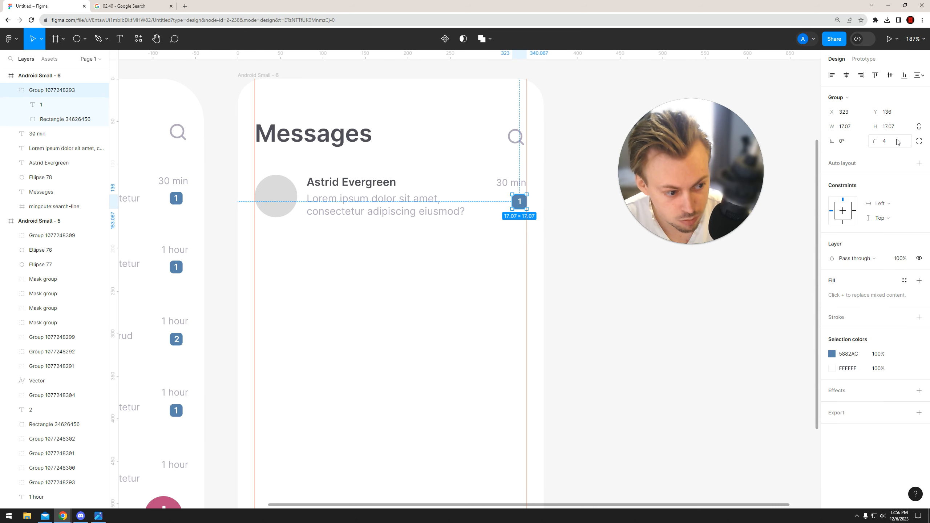
left_click(567, 229)
left_click(519, 201)
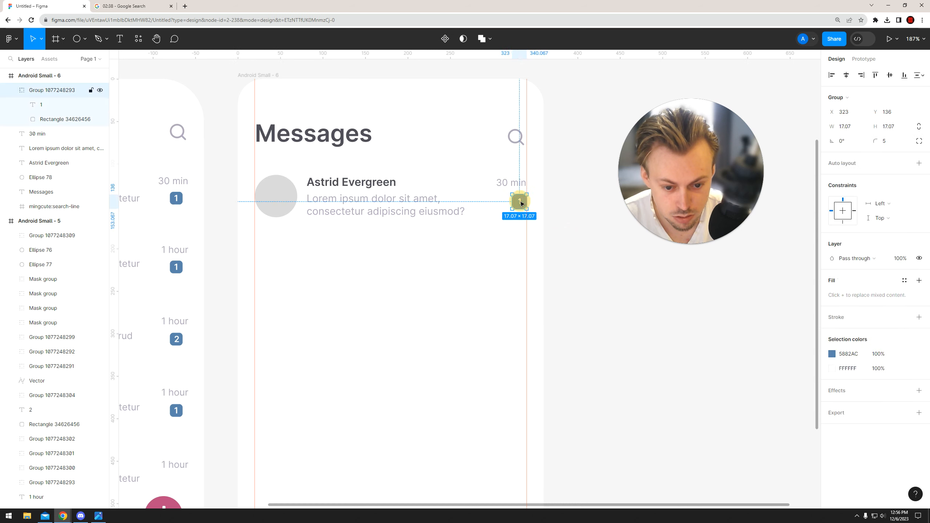
left_click(519, 200)
left_click(889, 273)
left_click(624, 254)
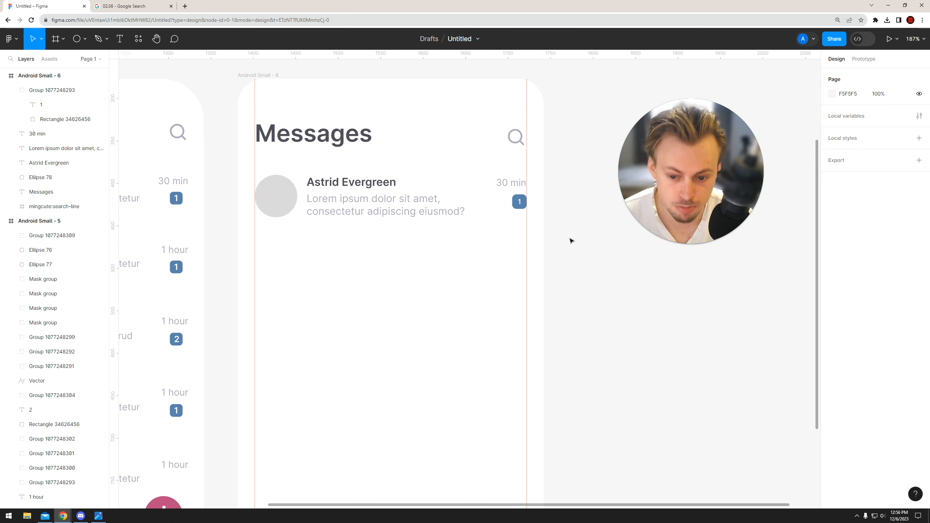
- Turn the avatar, name, preview, time label and badge of the new row into one component
scroll(567, 210, "down", 2)
left_click_drag(333, 224, 316, 222)
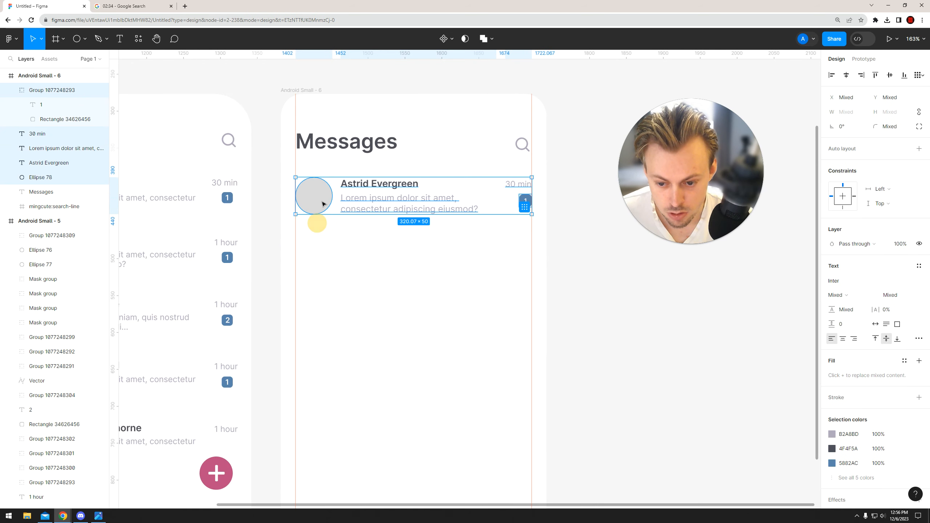
right_click(319, 199)
left_click(348, 383)
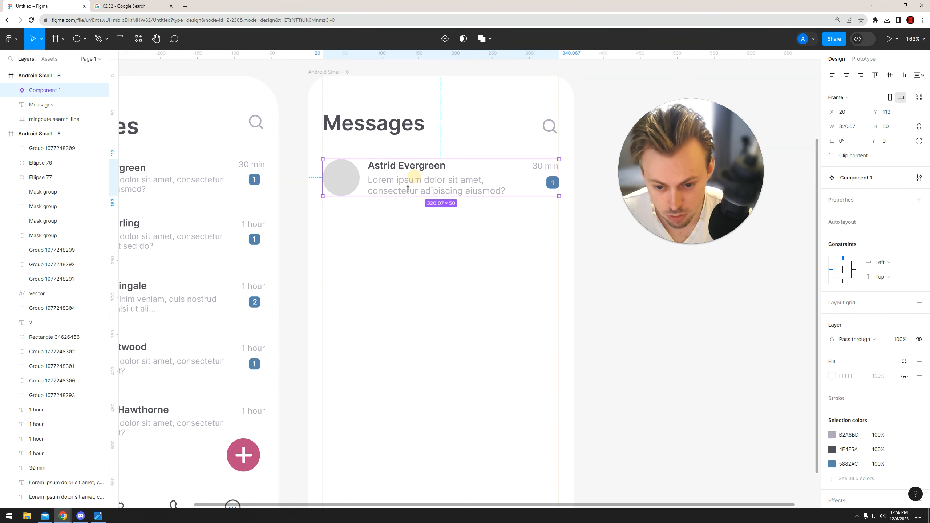
- Duplicate the row component down the new frame to make a list of five rows
left_click_drag(406, 180, 391, 296)
scroll(391, 293, "down", 3)
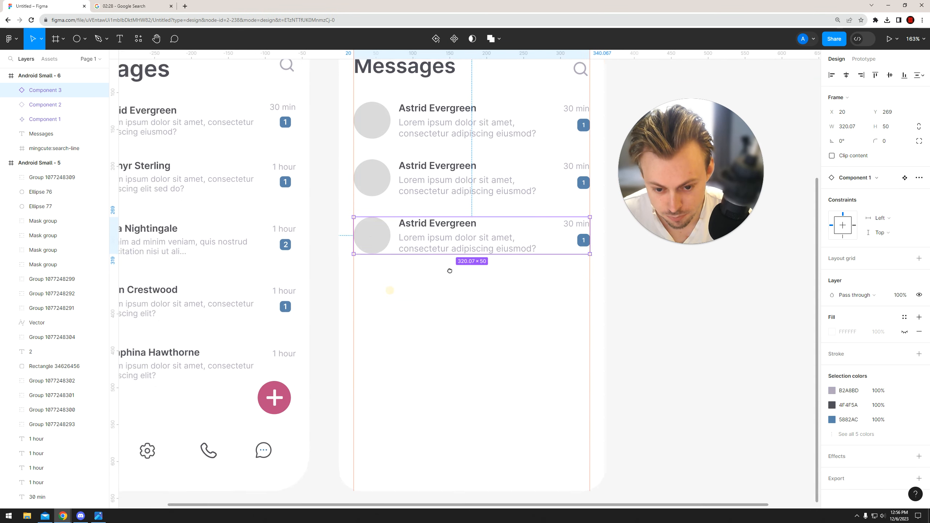
left_click_drag(432, 230, 426, 343)
key("Escape")
- Replace the second row's contact name with the second contact's name copied from the existing screen
key("shift+2")
double_click(219, 221)
right_click(230, 220)
left_click(264, 224)
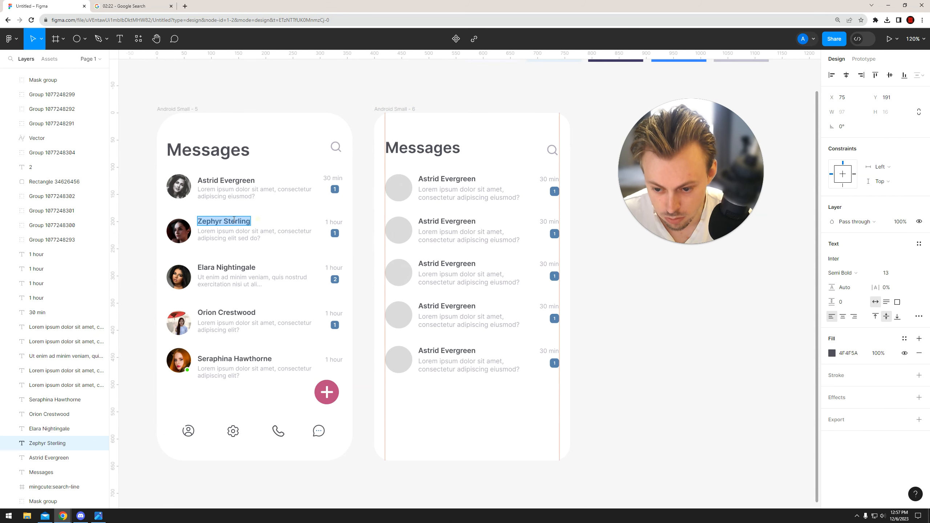
double_click(446, 218)
key("ctrl+v")
- Replace the contact names in the third and fourth rows with the matching names from the existing screen
double_click(247, 268)
double_click(446, 263)
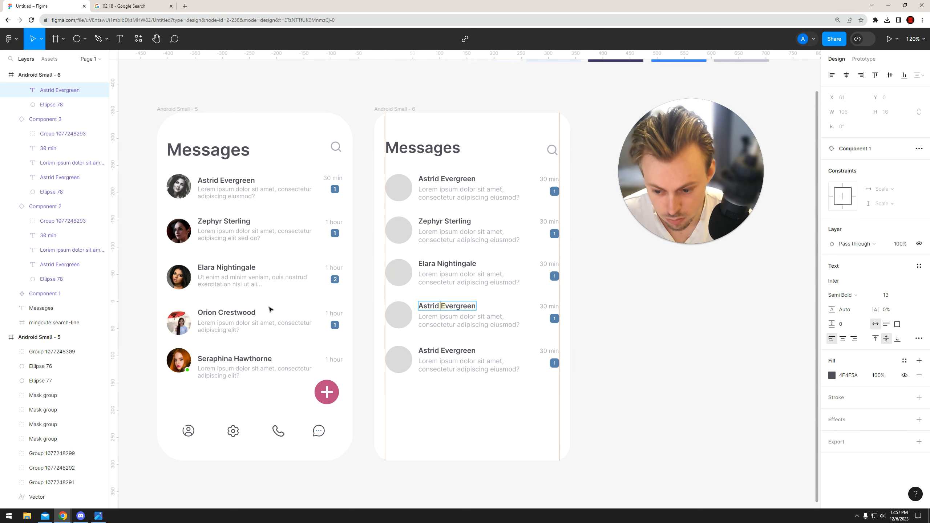
double_click(250, 313)
double_click(441, 306)
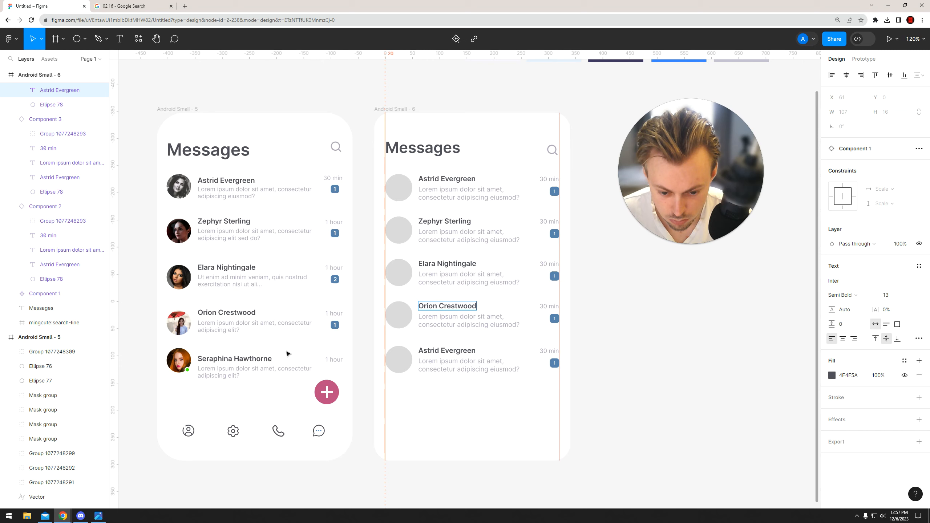
- Replace the fifth row's contact name with the last contact's name copied from the existing screen
double_click(234, 358)
key("ctrl+a")
key("ctrl+c")
double_click(446, 350)
key("ctrl+a")
key("ctrl+v")
- Copy the last contact's preview as plain text and paste it over the fifth row's preview: "Lorem ipsum dolor sit amet, consectetur adipiscing elit?"
double_click(220, 372)
key("ctrl+a")
right_click(215, 367)
mouse_move(304, 405)
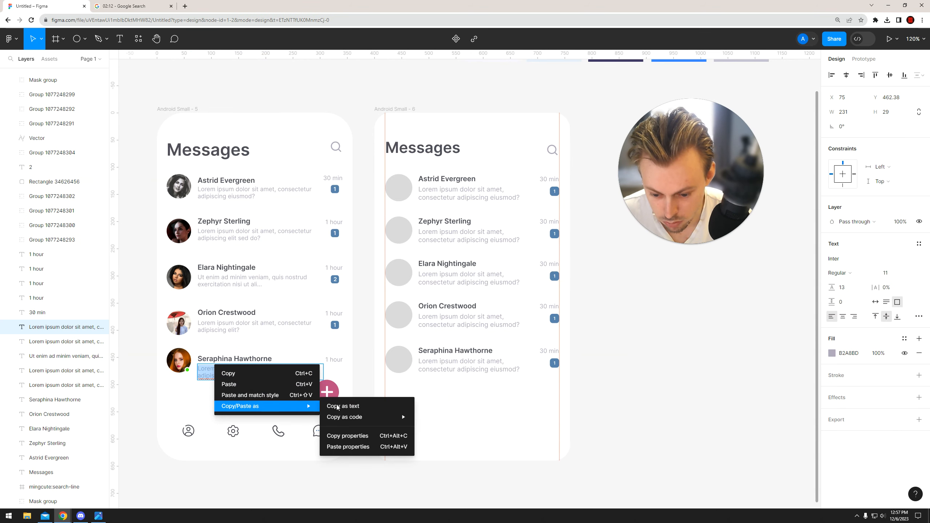
left_click(361, 411)
double_click(453, 365)
key("ctrl+a")
key("ctrl+v")
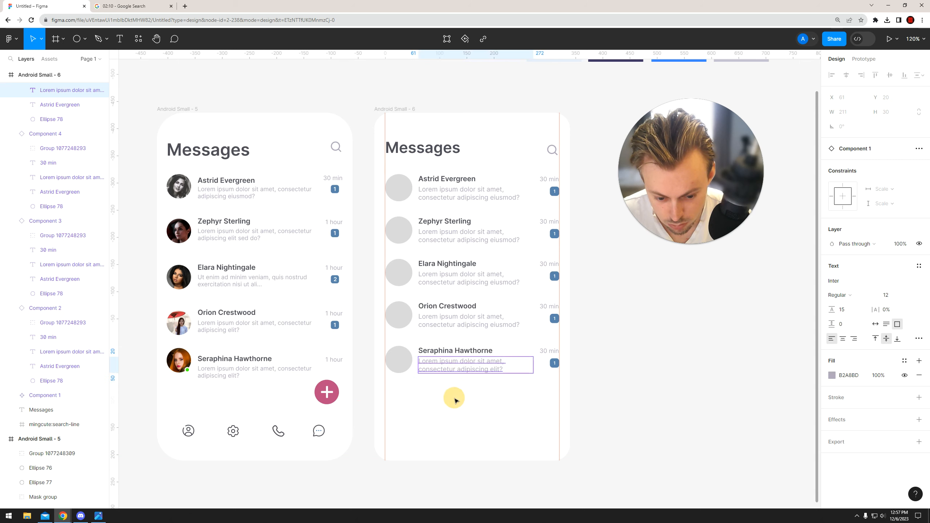
left_click(449, 397)
- Copy the third contact's "Ut enim ad minim veniam" preview as plain text and paste it over the third row's preview
double_click(220, 280)
key("ctrl+a")
right_click(225, 279)
mouse_move(293, 320)
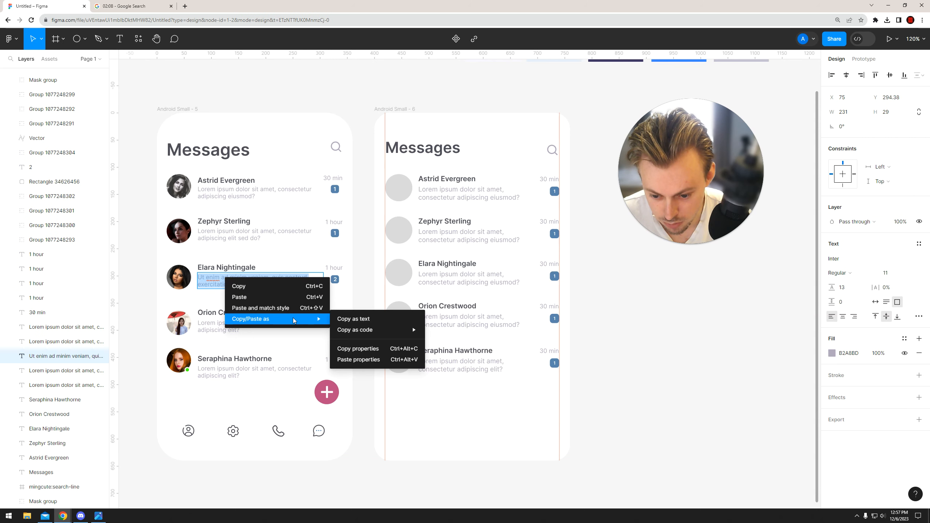
left_click(353, 318)
double_click(462, 278)
key("ctrl+a")
key("ctrl+v")
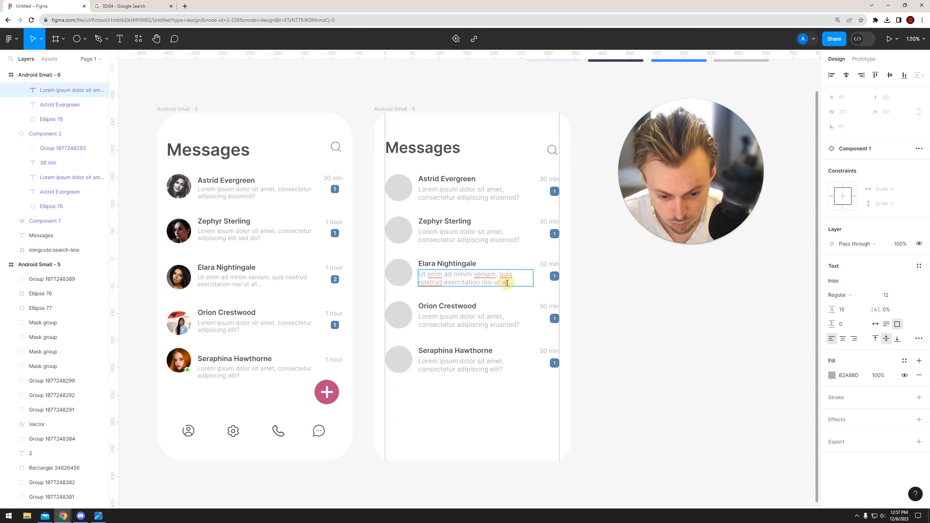
left_click(513, 405)
- Change the third row's preview ending to "ut aquisli..." and the second row's preview ending to "adipiscing eiusm sit.."
left_click(465, 232)
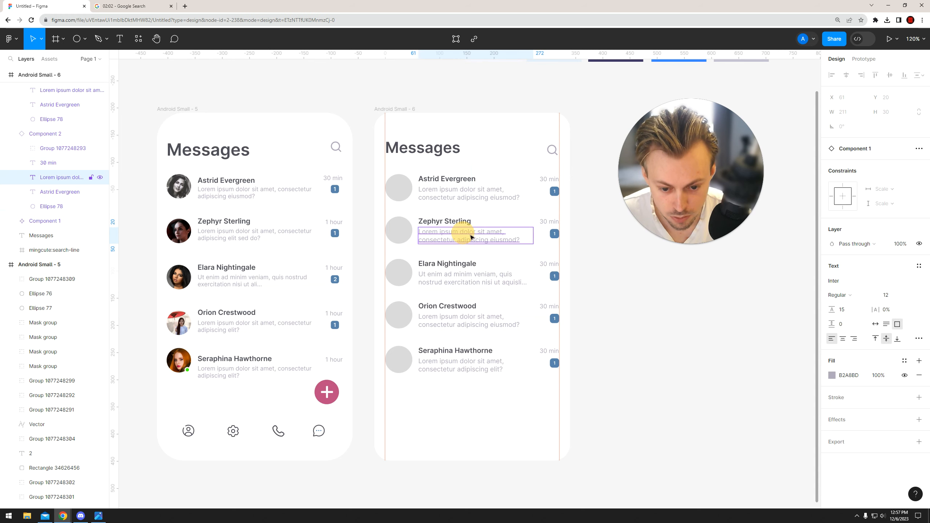
left_click(609, 264)
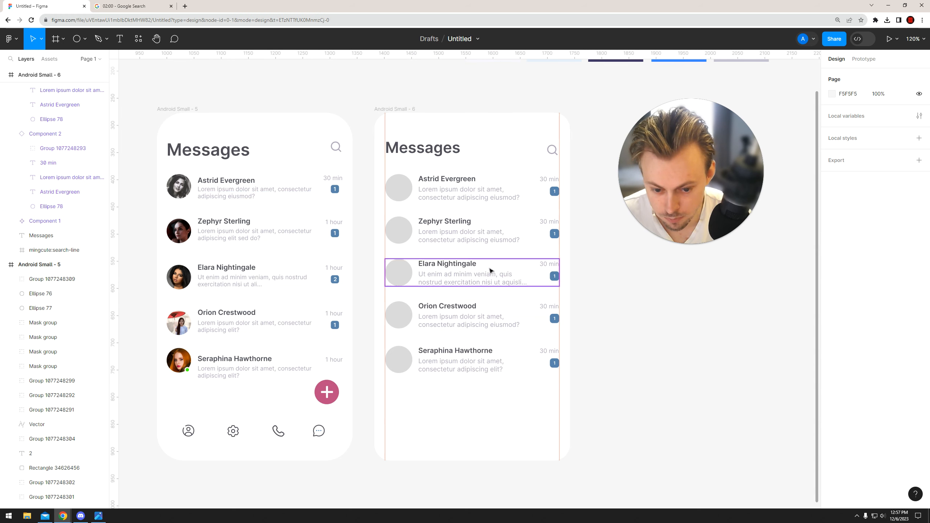
double_click(463, 328)
double_click(463, 326)
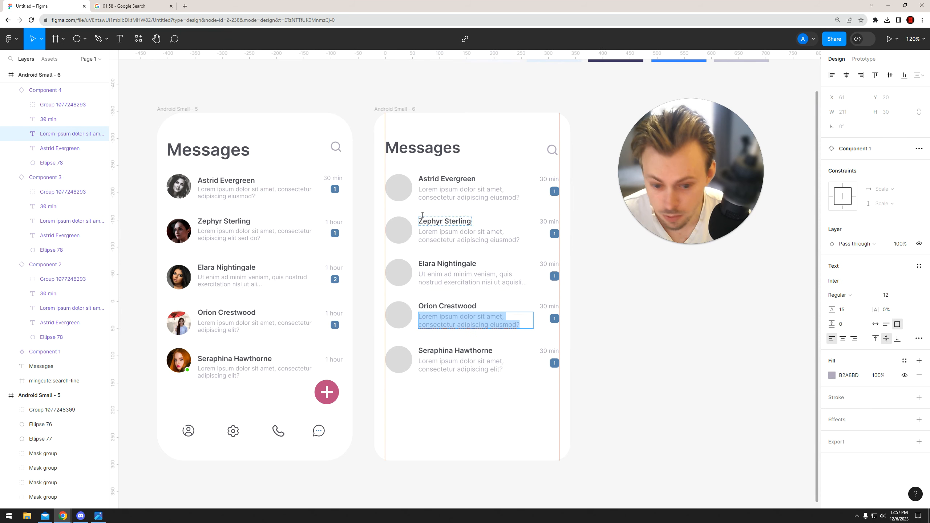
double_click(475, 238)
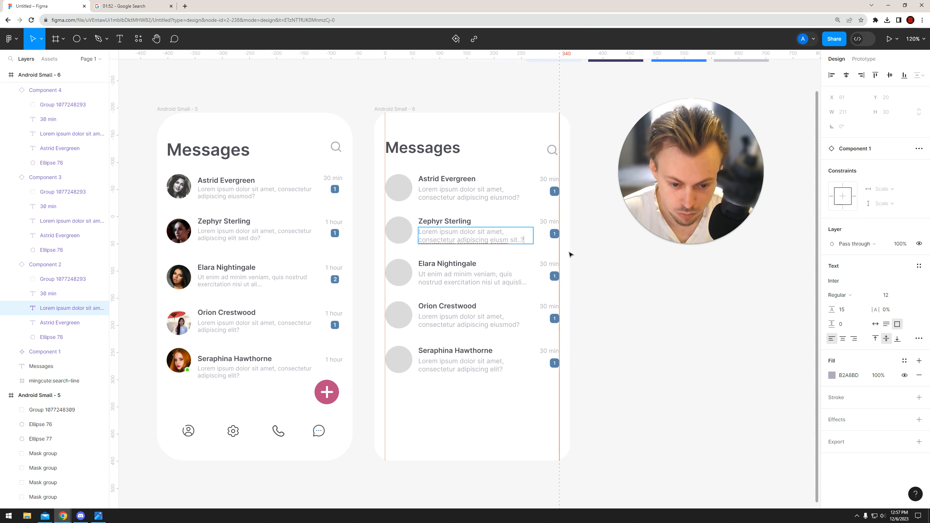
left_click(612, 251)
- Copy the four navigation icons (profile, settings, phone, chat) from the existing screen and paste them into the new frame
scroll(560, 223, "down", 3)
left_click(289, 368)
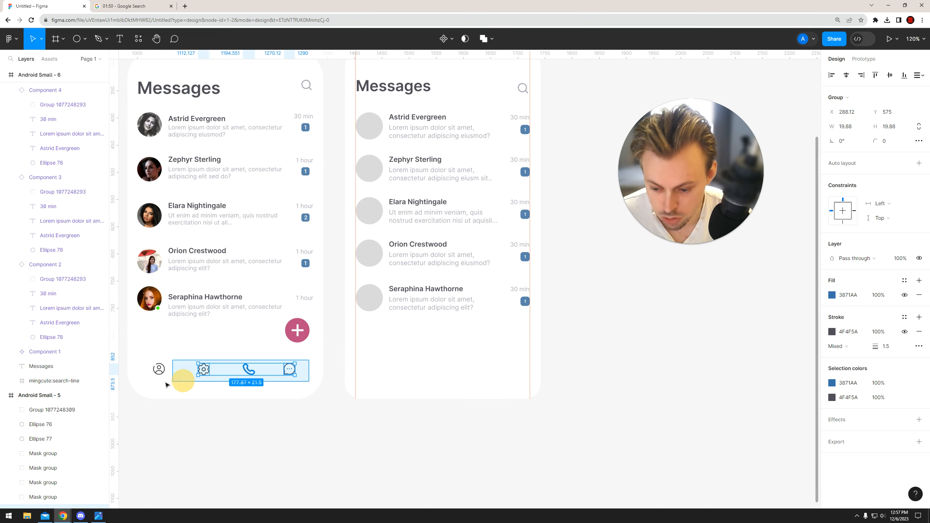
left_click_drag(174, 384, 159, 379)
key("ctrl+c")
scroll(370, 110, "up", 2)
left_click(371, 81)
key("ctrl+v")
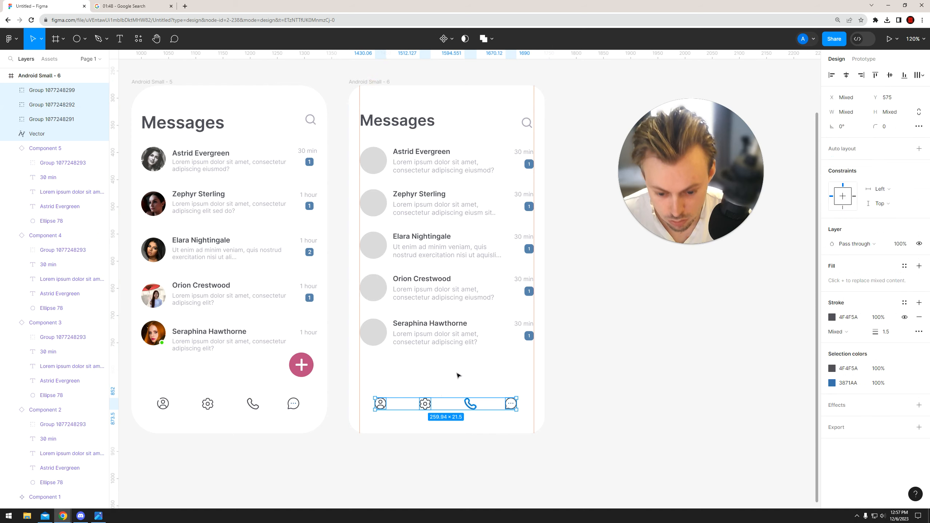
left_click(444, 392)
scroll(458, 359, "down", 2)
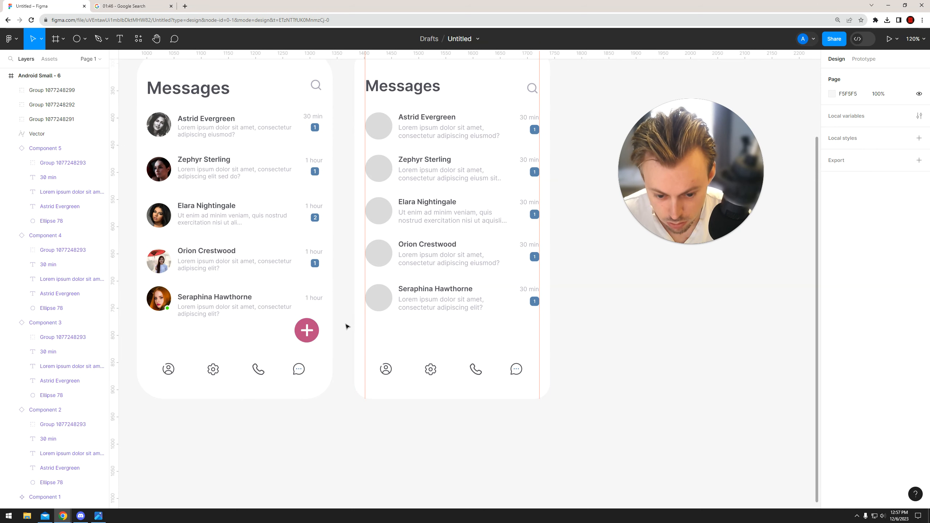
- Copy the pink floating button from the existing screen into the new frame and delete its plus sign
scroll(346, 326, "up", 3)
left_click_drag(293, 393, 270, 394)
key("ctrl+c")
left_click(354, 122)
key("ctrl+v")
left_click(496, 399)
key("Delete")
- Duplicate the chat navigation icon onto the pink circle and bring it in front
left_click(484, 435)
mouse_move(488, 439)
left_mouse_down()
mouse_move(494, 399)
mouse_move(483, 389)
left_mouse_up()
key("ctrl+]")
scroll(490, 393, "up", 5)
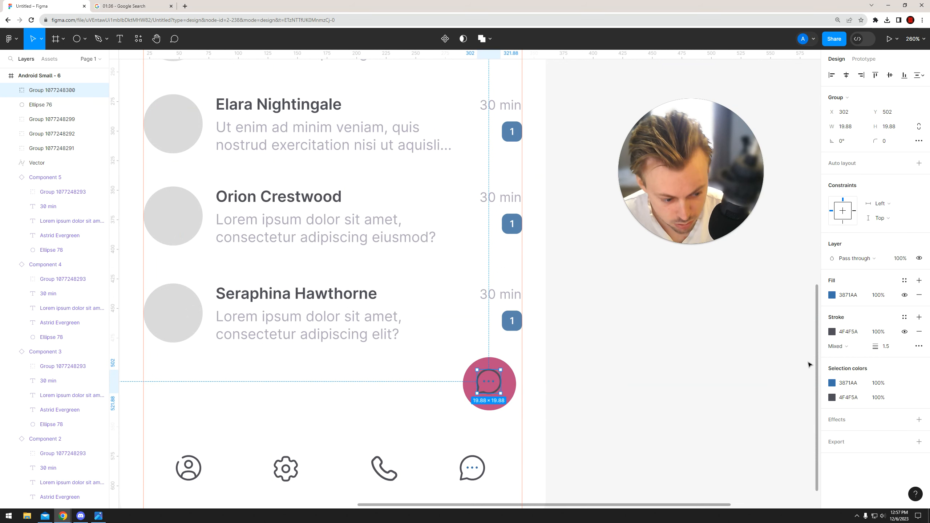
- Recolour the outline and dots of the chat icon on the pink circle to white (FFFFFF)
left_click(832, 332)
left_click_drag(751, 285, 708, 261)
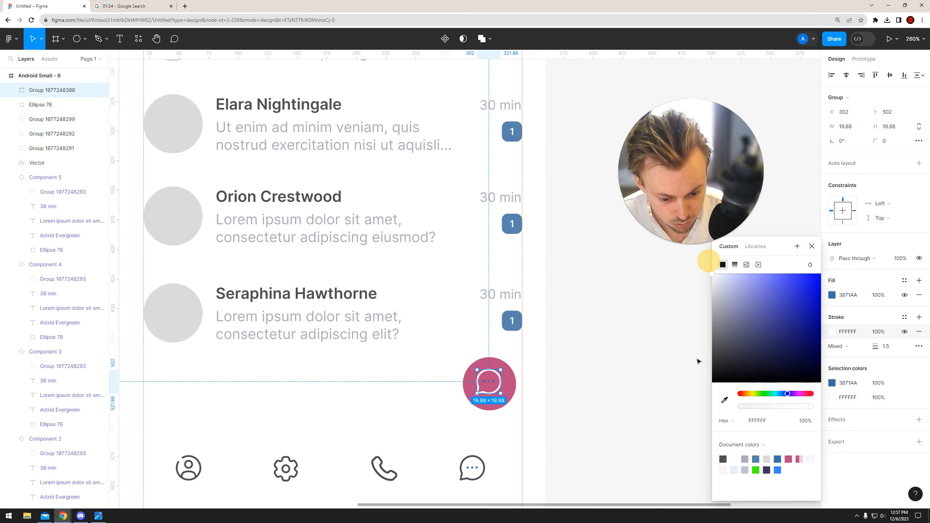
left_click(831, 295)
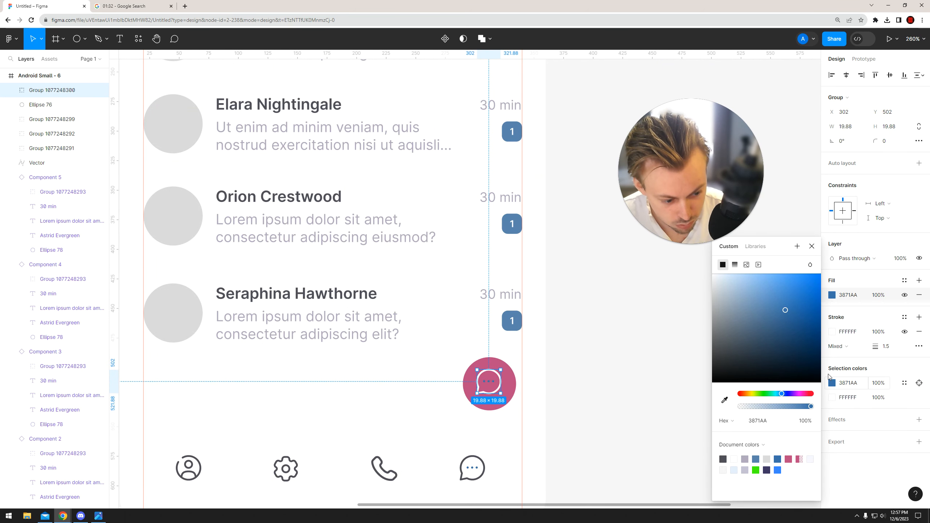
left_click(588, 371)
double_click(484, 374)
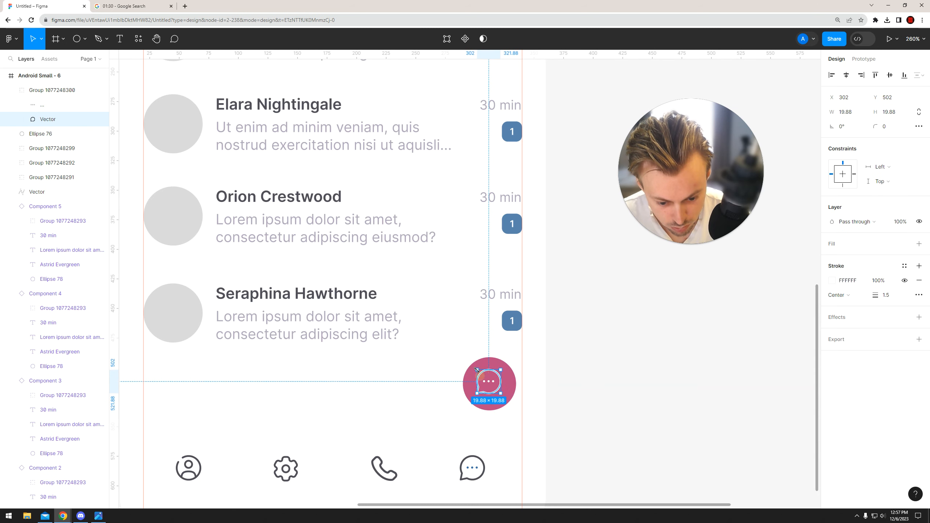
left_click(483, 374)
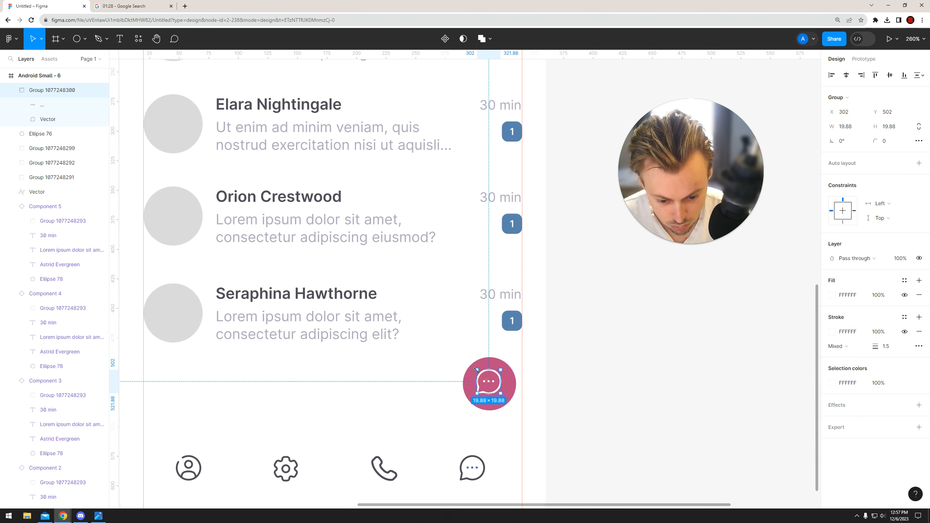
left_click(558, 380)
- Enlarge the pink button's circle to about 60 × 60 with its edge on the right margin guide, keeping the chat icon centred
scroll(567, 343, "down", 2)
left_click_drag(573, 332, 520, 366)
left_click(585, 339)
- Search Unsplash for "woman profile picture" and fill the first row's avatar circle with the portrait of the woman in the red blouse
scroll(582, 344, "down", 4)
left_click(363, 188)
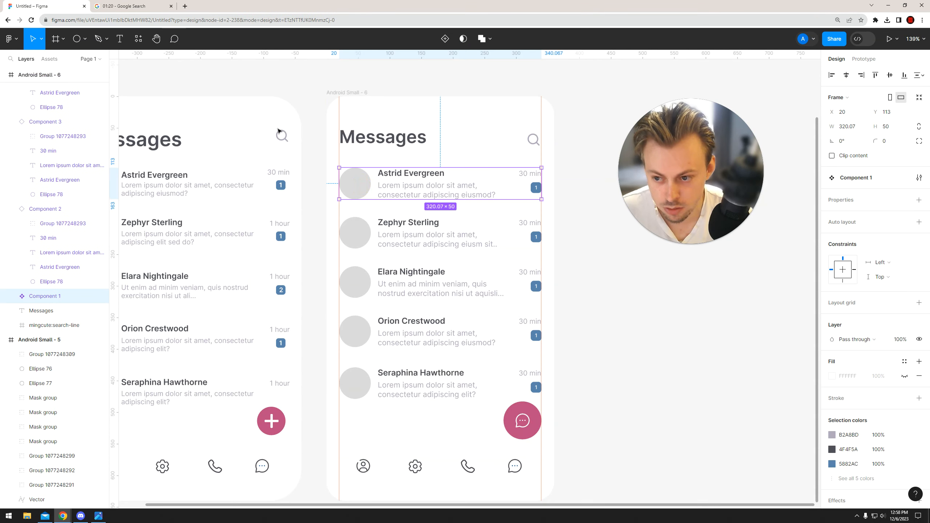
double_click(357, 183)
left_click(138, 39)
left_click(178, 147)
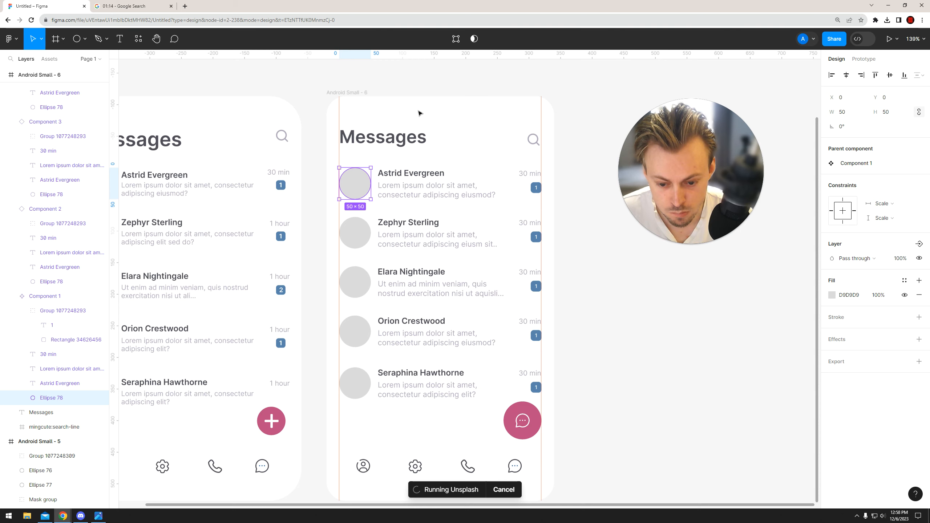
scroll(419, 113, "down", 2)
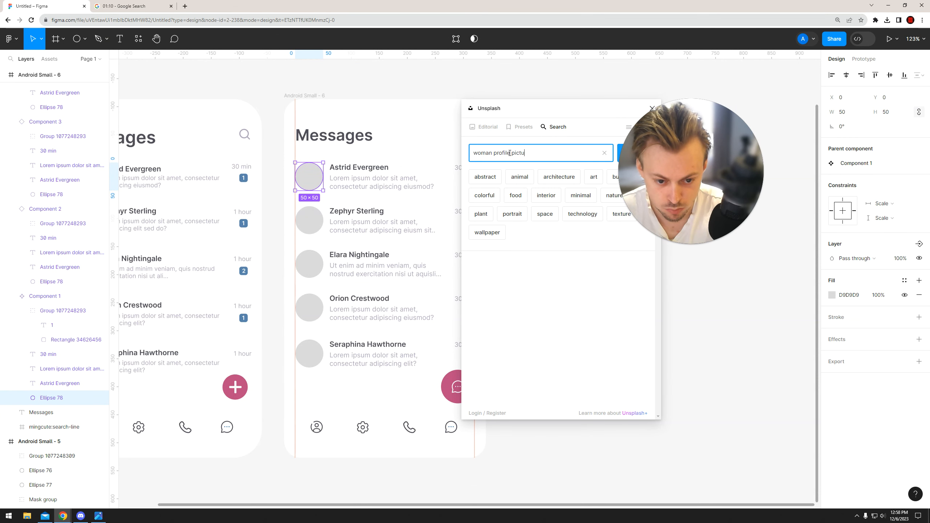
key("Return")
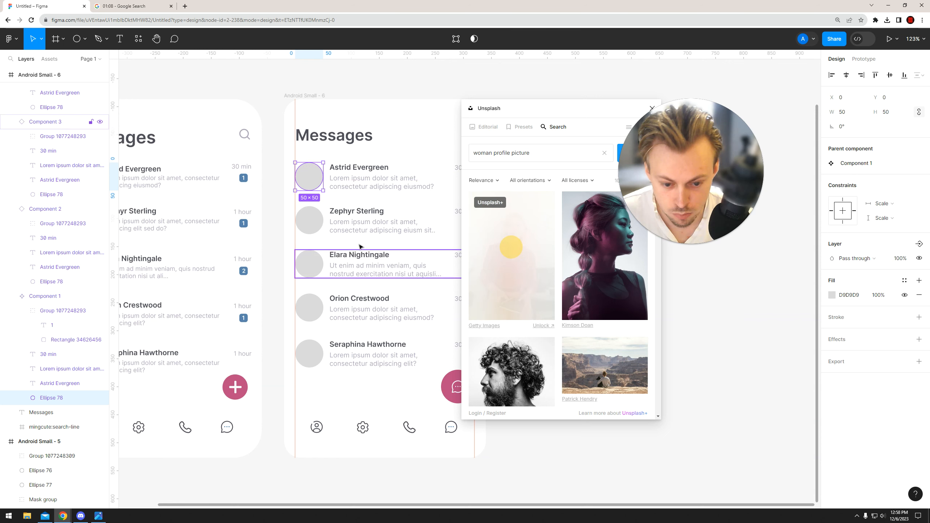
- Fill the second row's avatar with the purple-lit profile photo and the third row's with the black-and-white curly-haired portrait
left_click(310, 227)
left_click(311, 231)
left_click(604, 257)
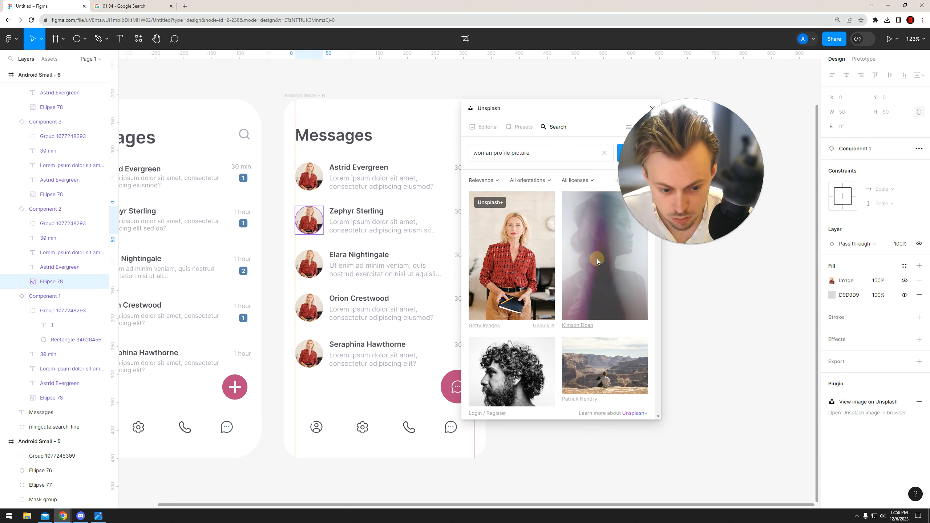
left_click(306, 273)
scroll(512, 278, "down", 3)
left_click(512, 271)
- Fill the fourth row's avatar with the blue-background portrait and the fifth's with the long-haired woman in profile, and close Unsplash
left_click(310, 308)
scroll(512, 278, "down", 3)
left_click(511, 275)
left_click(314, 355)
double_click(314, 355)
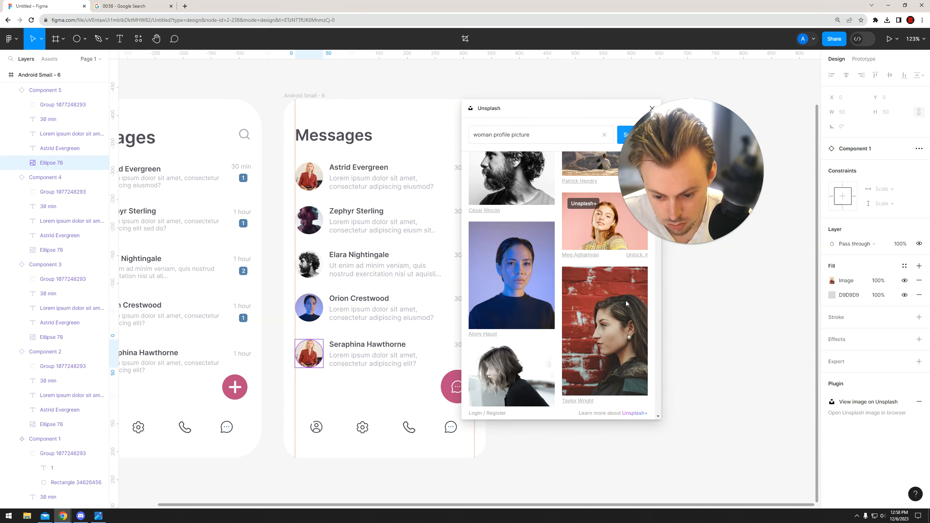
scroll(512, 278, "down", 4)
left_click(512, 313)
left_click_drag(546, 112, 390, 110)
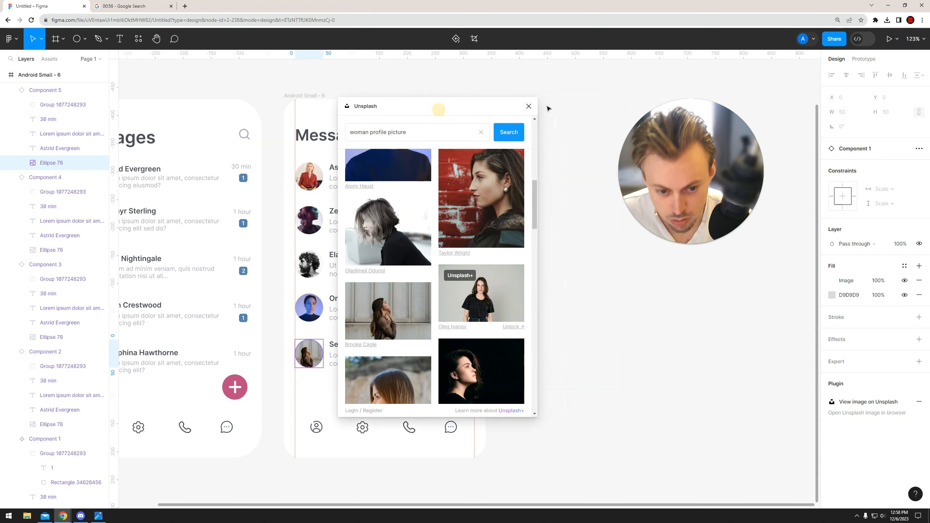
left_click(529, 106)
- Replace the dark grey 4F4F5A throughout the new frame with the dark purple 3E3663 sampled from the palette swatch
scroll(536, 189, "down", 5)
scroll(520, 214, "down", 1)
scroll(520, 215, "right", 1)
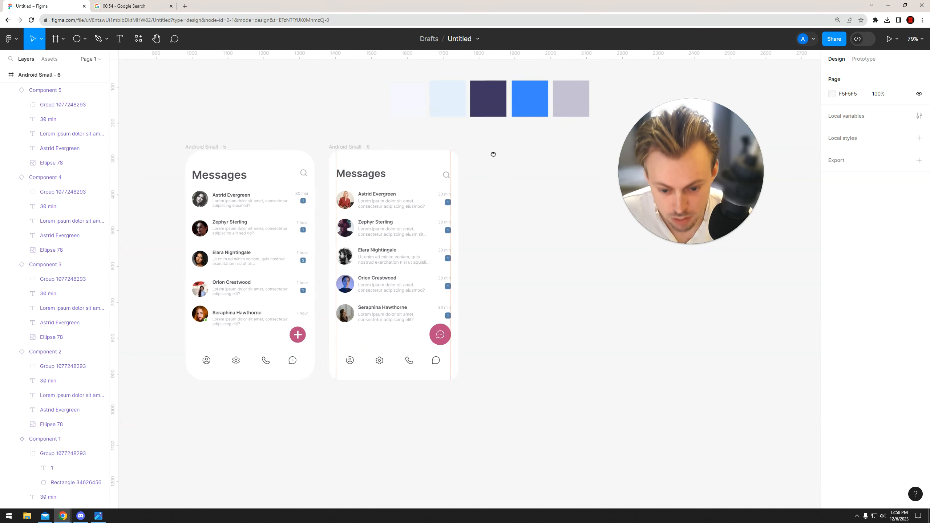
scroll(492, 152, "up", 1)
left_click_drag(356, 146, 382, 134)
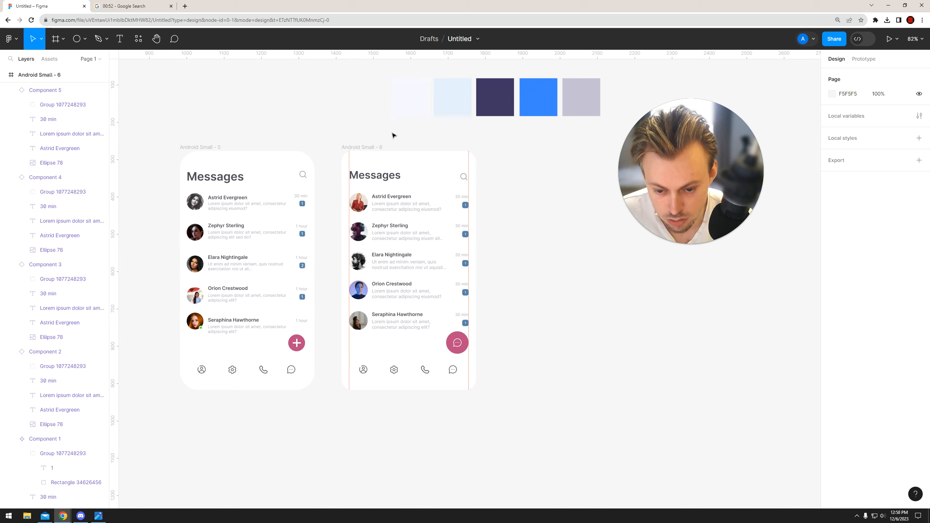
left_click(384, 175)
scroll(403, 163, "up", 3)
left_click(327, 143)
scroll(544, 162, "down", 3)
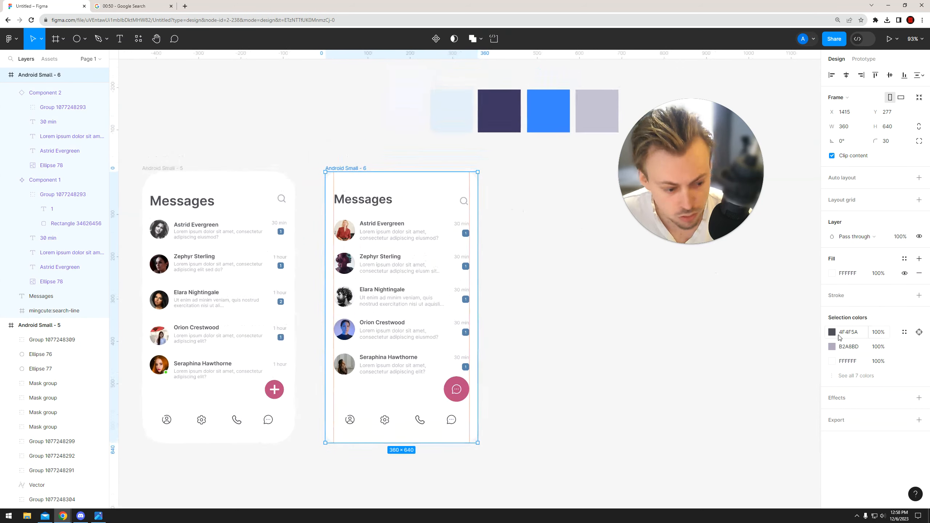
left_click(831, 332)
left_click(724, 399)
left_click(500, 121)
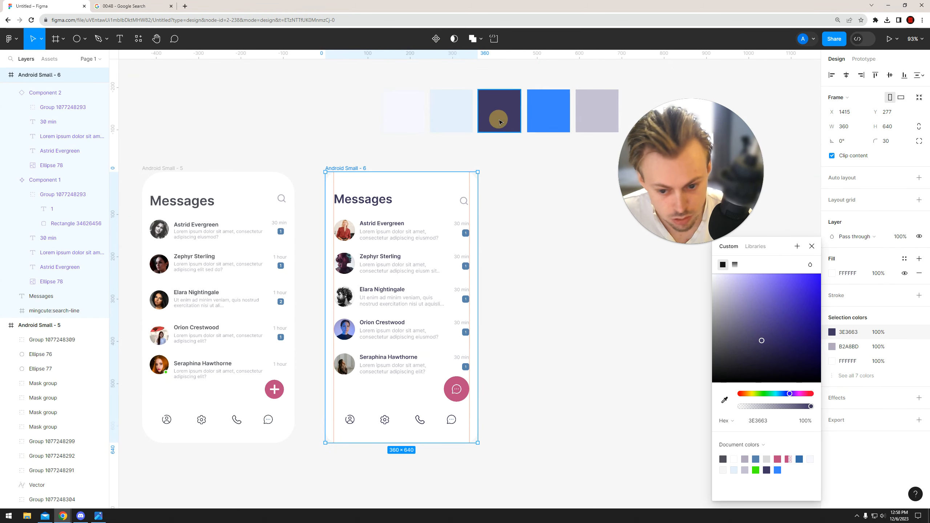
left_click(501, 151)
- Replace the new frame's light grey text colour B2A8BD with the palette's lavender, darkened to A8A4BA
left_click(345, 168)
left_click(832, 346)
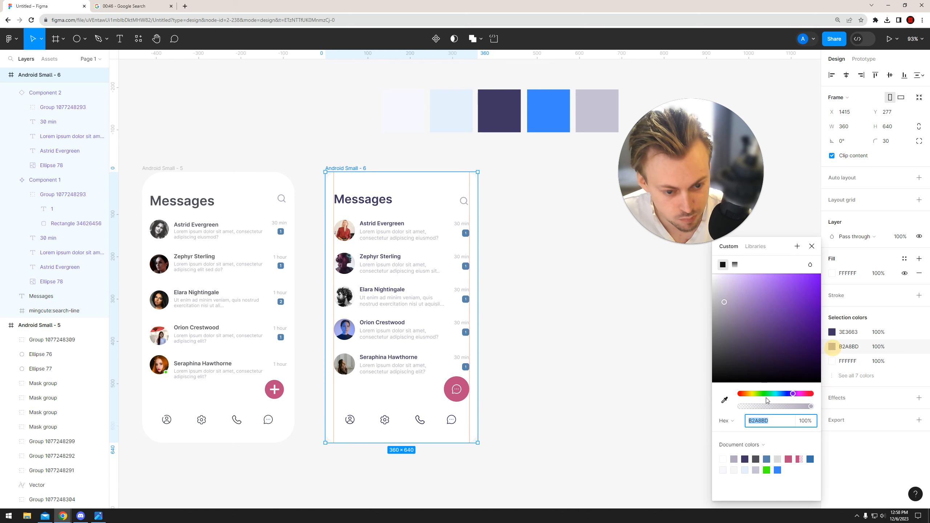
left_click(725, 400)
left_click(604, 114)
left_click(724, 307)
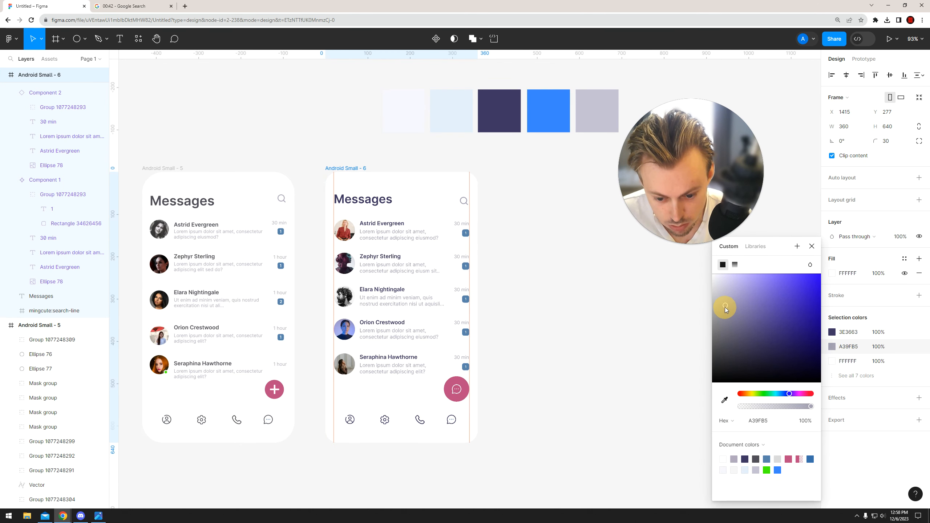
left_click(417, 154)
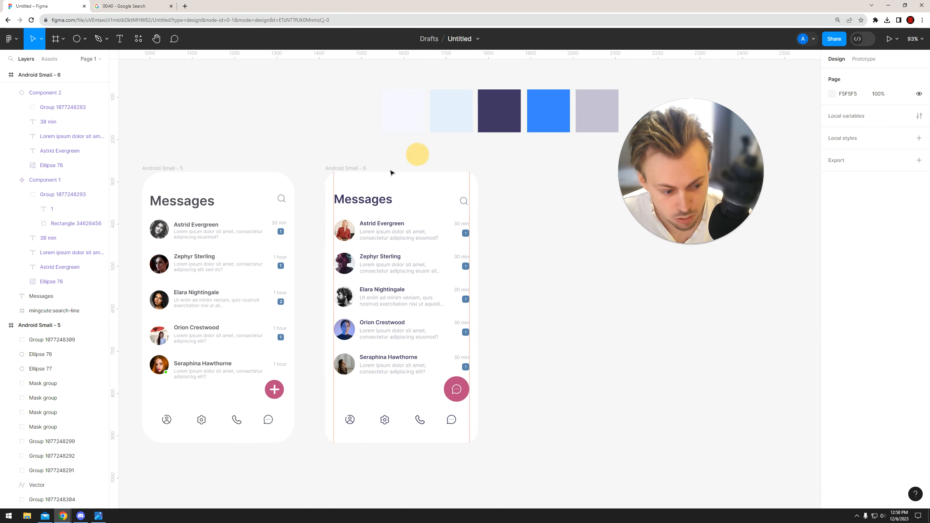
- Replace the new frame's blues 3871AA and 5882AC with the bright blue 3A86FF sampled from the palette
left_click(379, 174)
left_click(833, 377)
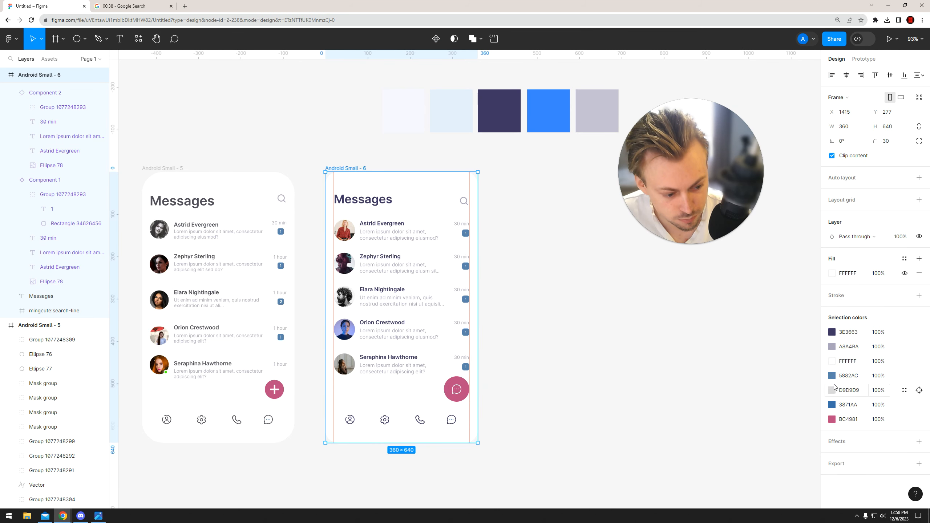
left_click(830, 405)
left_click(560, 123)
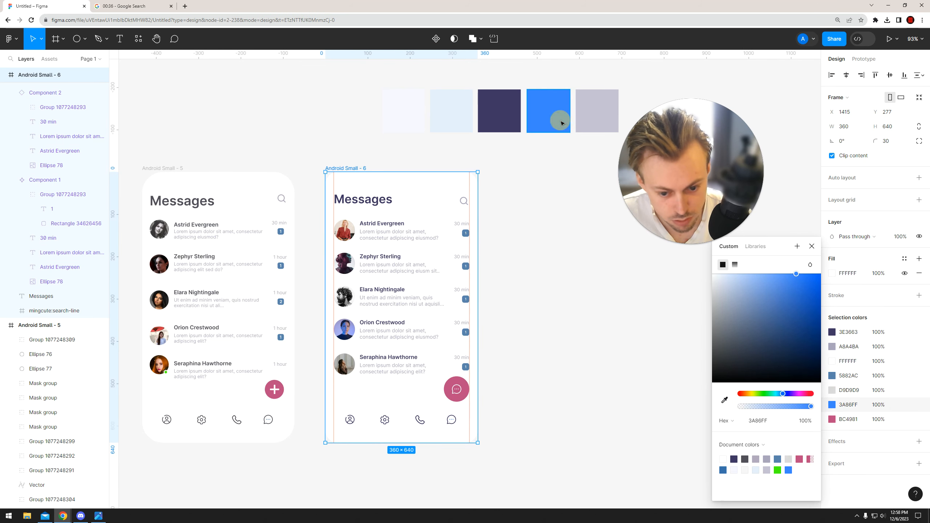
left_click(831, 375)
left_click(724, 399)
left_click(554, 120)
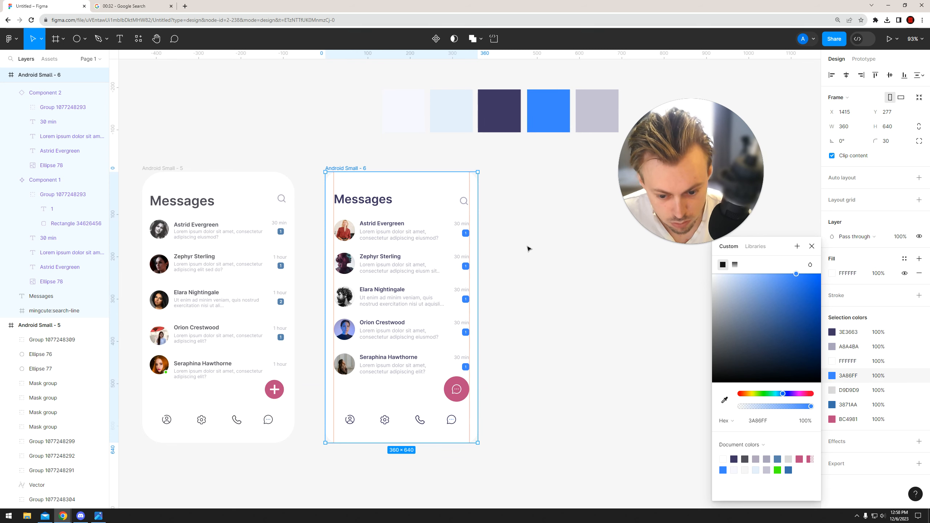
- Replace the floating button's pink BC4981 with the palette's bright blue 3A86FF
left_click_drag(528, 248, 537, 223)
left_click(831, 418)
left_click(724, 400)
left_click(551, 92)
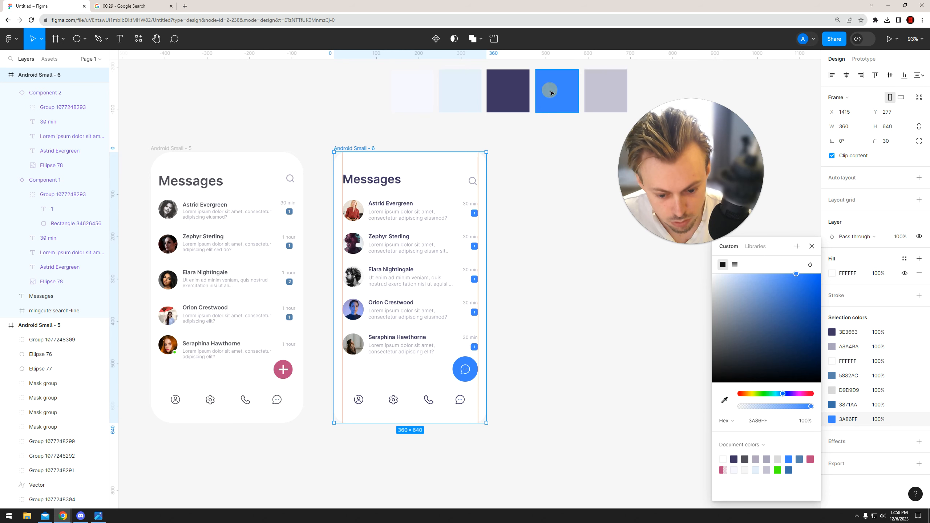
left_click(544, 289)
left_click(542, 291)
- Examine how the white chat icon is centred on the blue floating button
left_click_drag(548, 267, 568, 245)
scroll(550, 246, "up", 2)
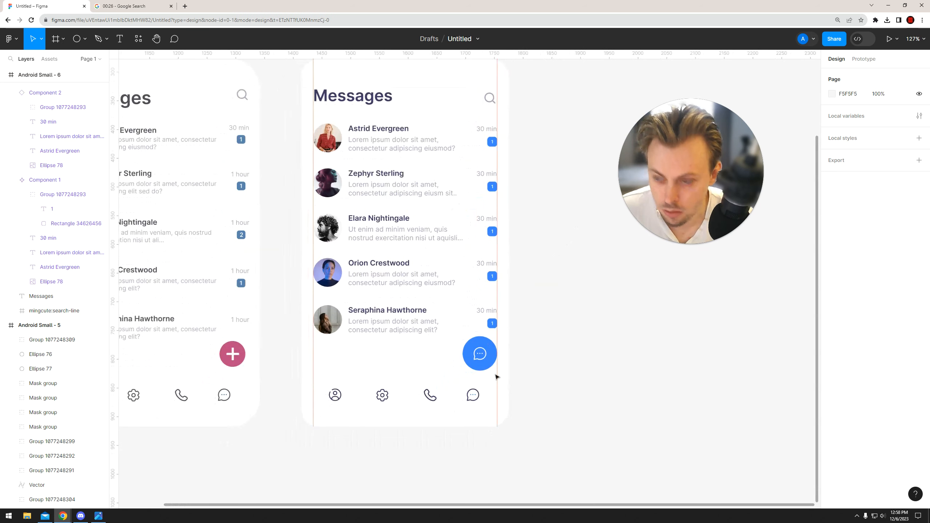
scroll(496, 376, "up", 1)
left_click(484, 351)
left_click(533, 351)
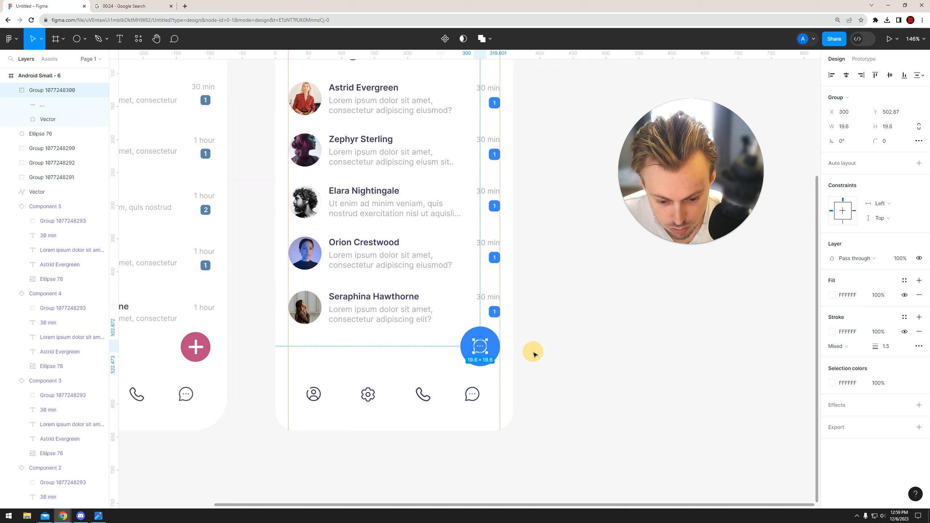
scroll(503, 349, "up", 3)
left_click(469, 346)
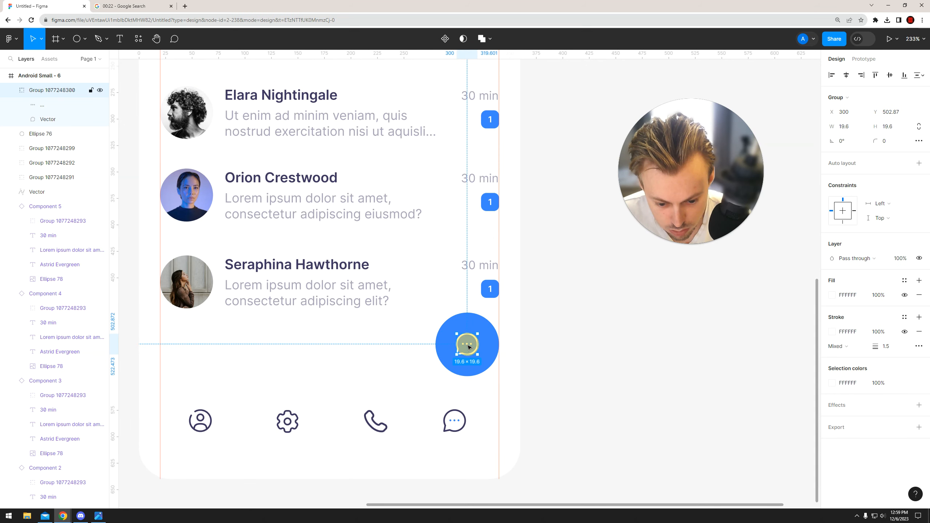
left_click_drag(469, 346, 472, 345)
left_click(531, 355)
- Turn on the blue floating button's drop shadow and replace its pink with the button's bright blue 3A86FF
left_click(472, 360)
left_click_drag(523, 359, 532, 288)
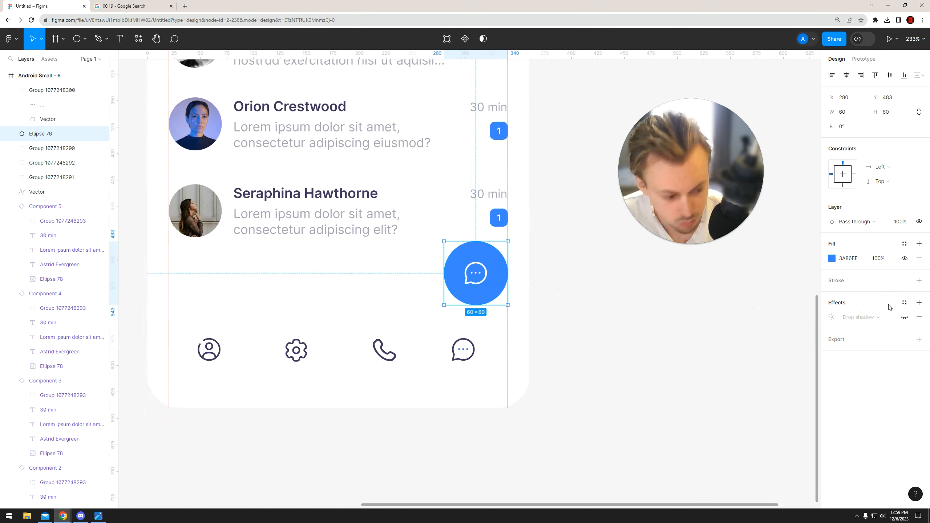
left_click(904, 319)
left_click(831, 317)
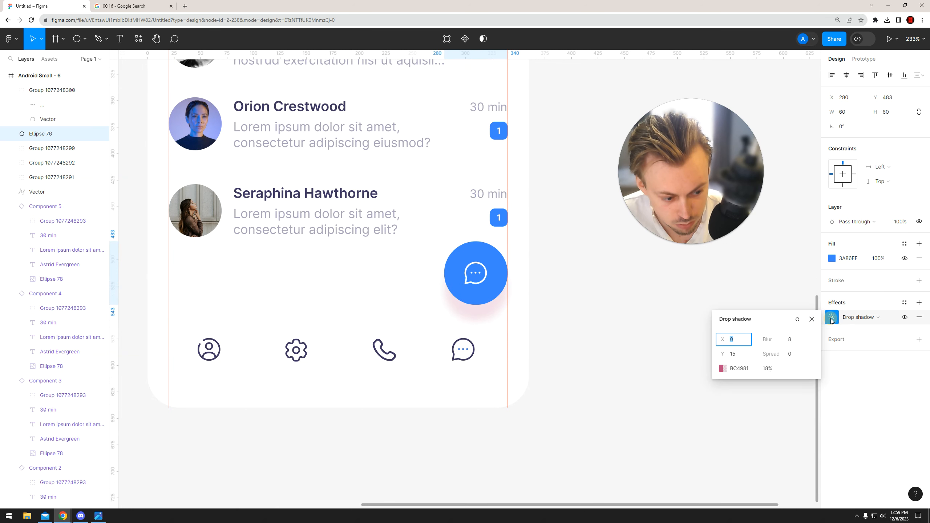
left_click(723, 368)
left_click(613, 395)
left_click(501, 273)
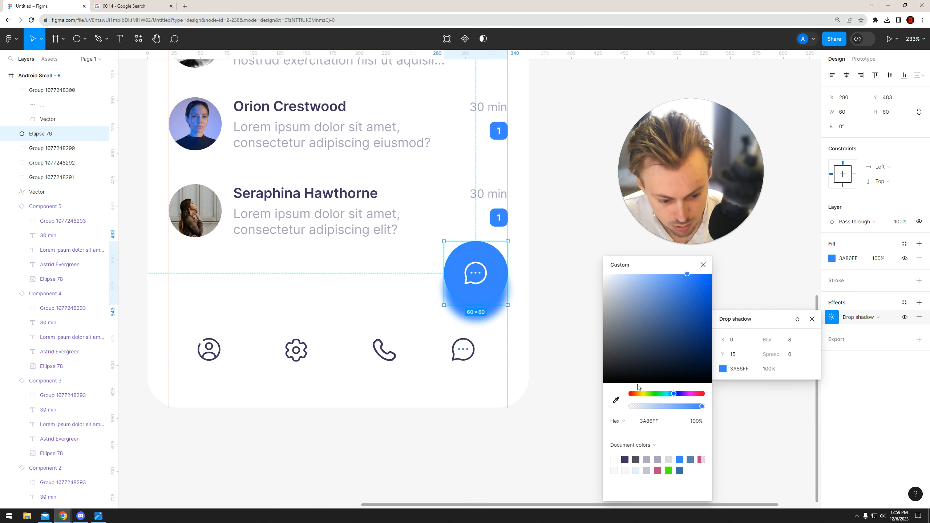
- Lower the floating button's shadow opacity to 22% and reduce its vertical offset
left_click(648, 406)
left_click_drag(650, 409, 647, 408)
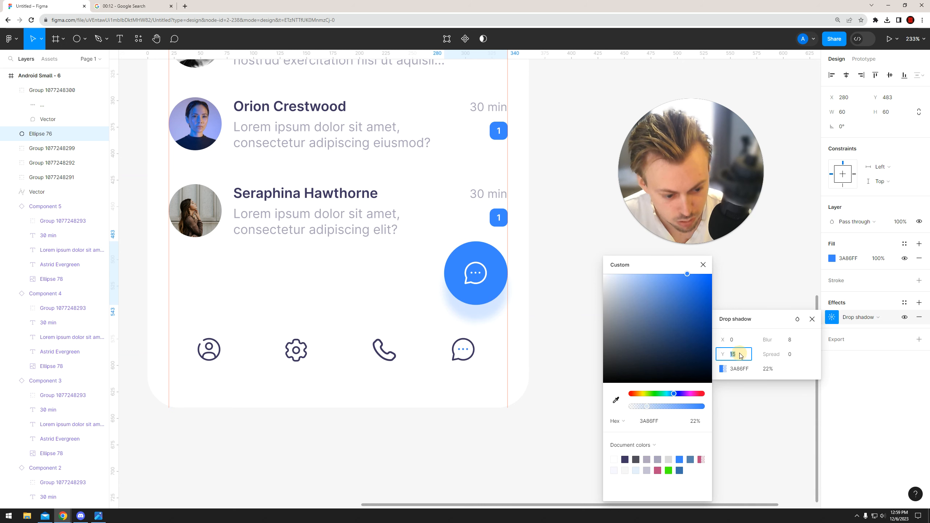
left_click(551, 319)
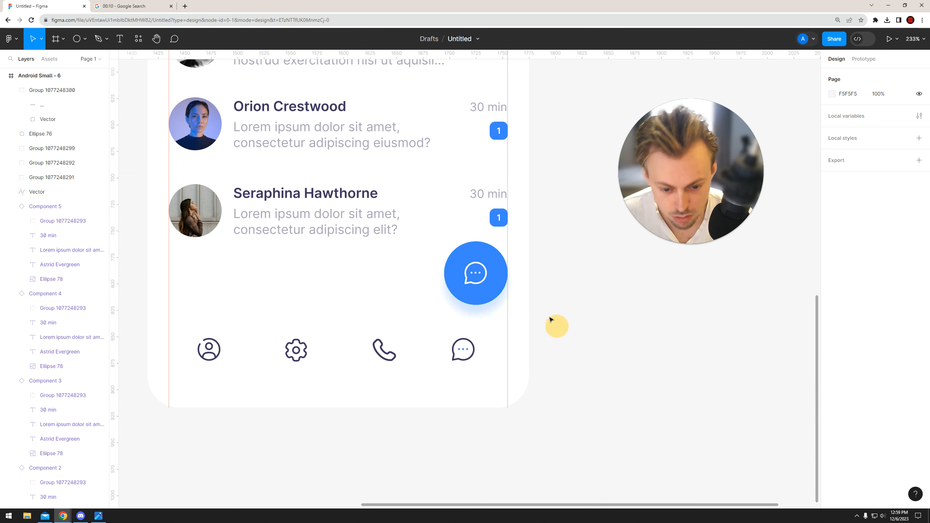
- Move the new frame's four navigation icons inward from the side margins, with tighter, more even spacing
scroll(547, 333, "down", 5)
left_click_drag(556, 388, 490, 415)
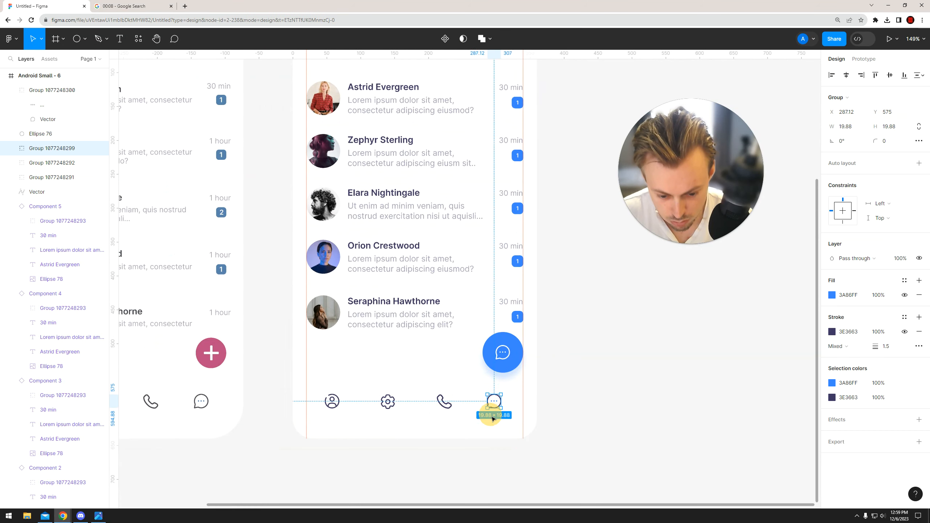
left_click_drag(433, 419, 507, 389)
key("shift+Left")
left_click_drag(322, 421, 342, 401)
left_click(453, 403)
left_click_drag(492, 412, 485, 403)
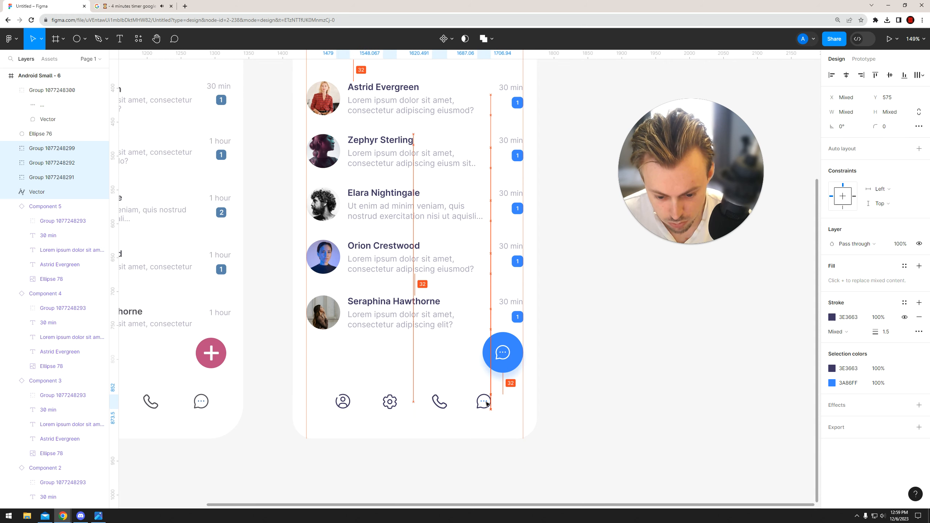
scroll(449, 450, "down", 2)
left_click(442, 452)
- Recolour the profile, settings and phone icons' fill and stroke with the palette's lavender C4C1D3
left_click_drag(344, 428, 449, 400)
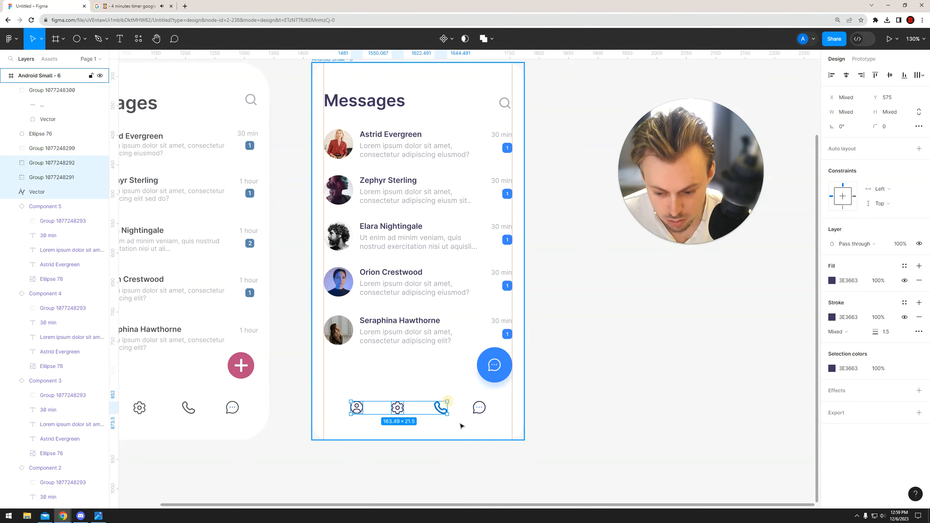
scroll(468, 432, "down", 1)
left_click_drag(469, 433, 459, 456)
left_click_drag(654, 253, 555, 272)
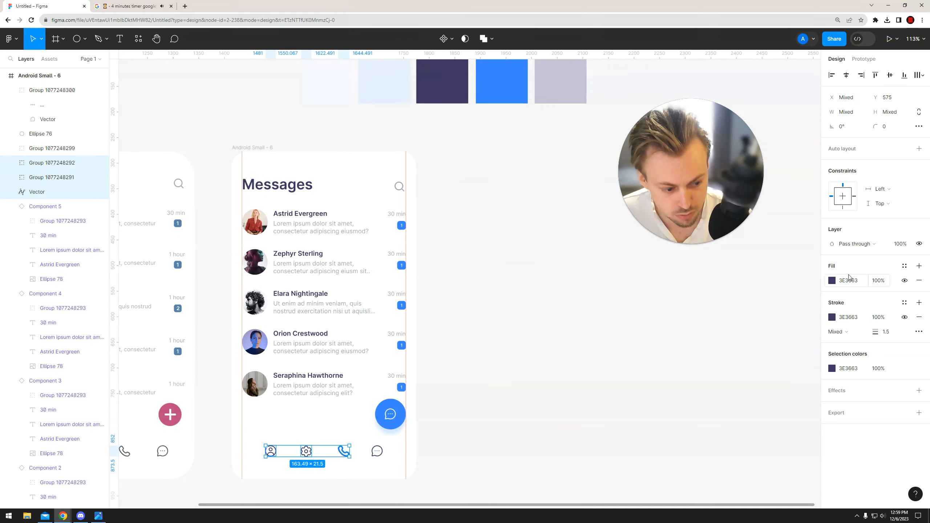
left_click(831, 280)
left_click(724, 399)
left_click(563, 96)
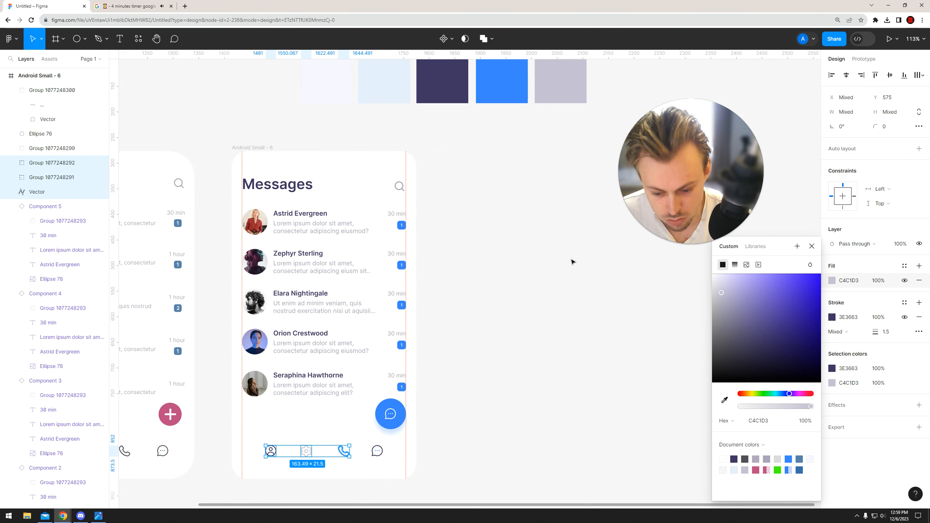
left_click(832, 367)
left_click(724, 400)
left_click(545, 70)
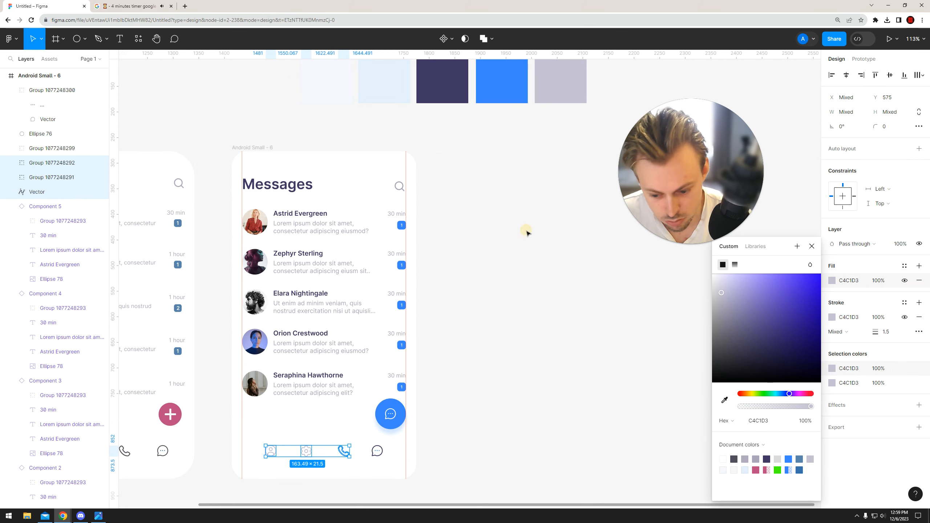
left_click(527, 232)
left_click_drag(527, 232, 535, 226)
scroll(535, 198, "left", 3)
scroll(536, 198, "down", 2)
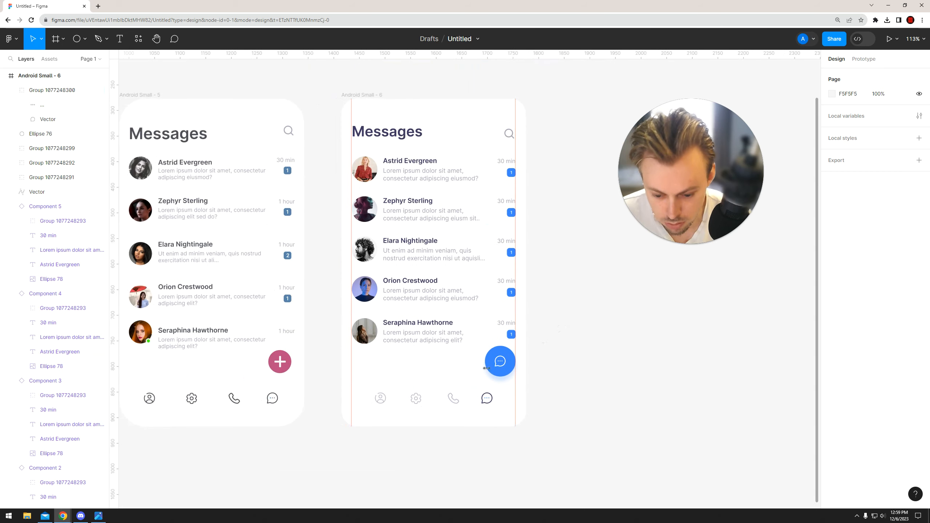
- Darken the stroke colour of the three inactive navigation icons to A9A5BE
left_click_drag(379, 414, 455, 394)
left_click(832, 316)
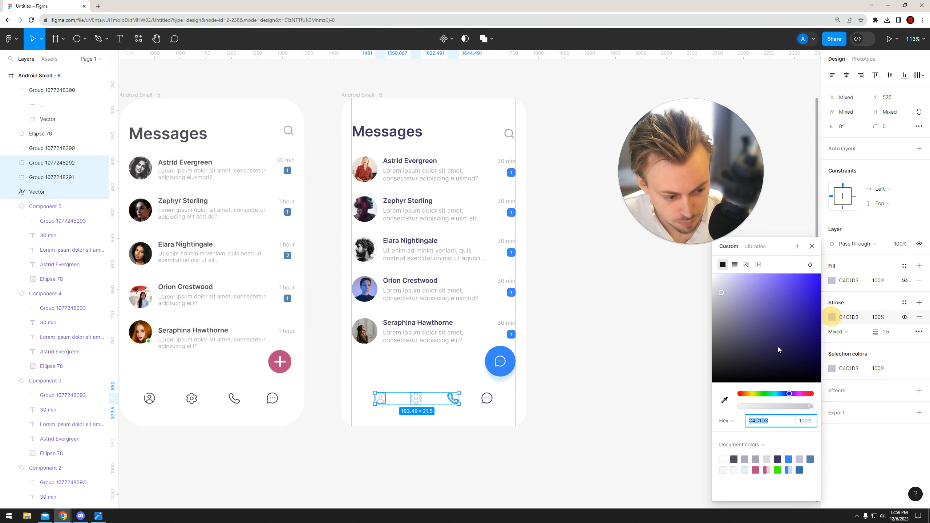
left_click(724, 303)
left_click_drag(724, 303, 726, 304)
left_click(751, 421)
left_click(849, 281)
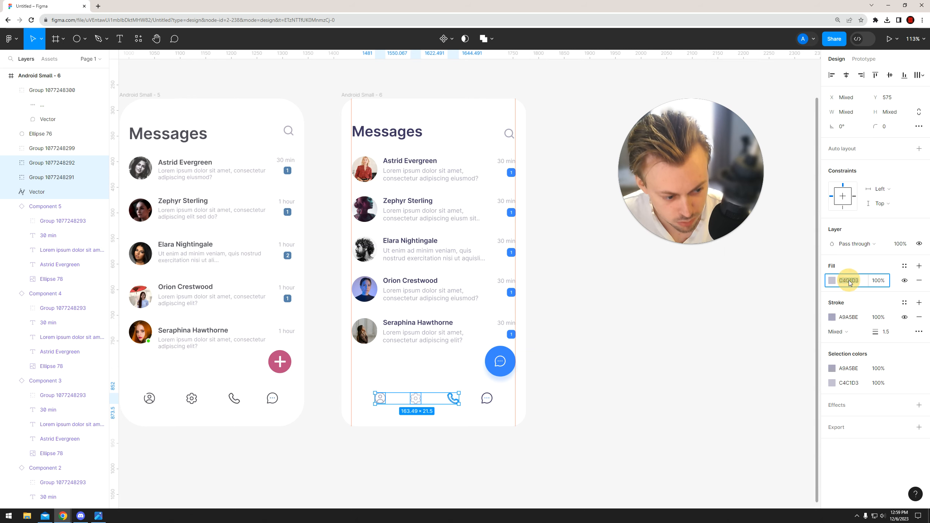
left_click(636, 309)
key("ctrl+z")
left_click(588, 355)
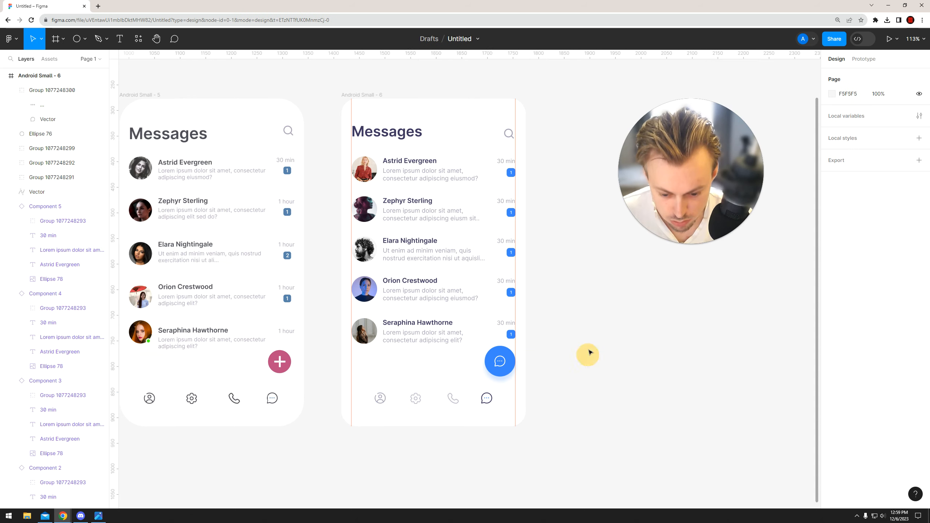
- Set the settings and phone icons' colour to the same darker lavender, A9A5BE
scroll(476, 361, "down", 1)
scroll(433, 362, "up", 2)
scroll(433, 362, "up", 3)
left_click(413, 337)
left_click(482, 337, "shift")
left_click(855, 295)
type("A9A5BE")
left_click(523, 420)
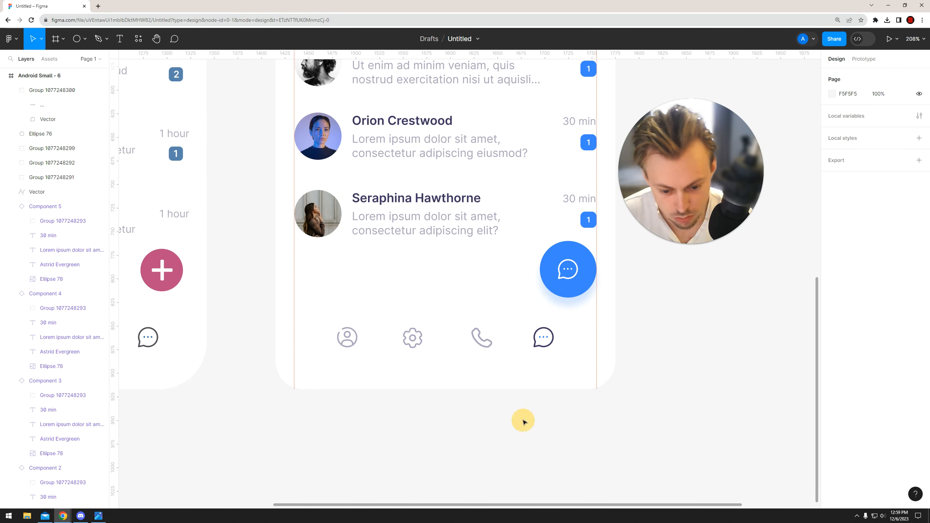
- Remove the two vertical margin guides from the new frame
scroll(491, 411, "down", 3)
left_click(505, 373)
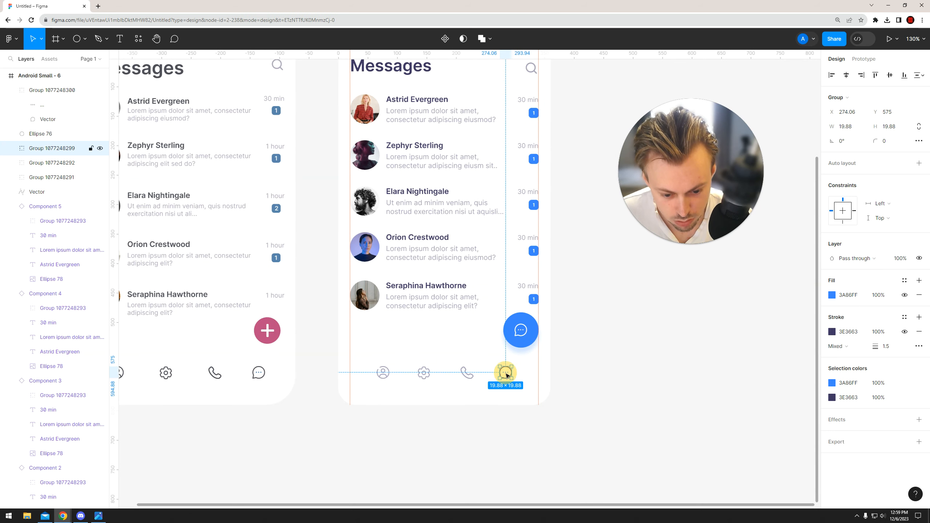
scroll(593, 381, "down", 1)
left_click(554, 367)
scroll(554, 367, "down", 3)
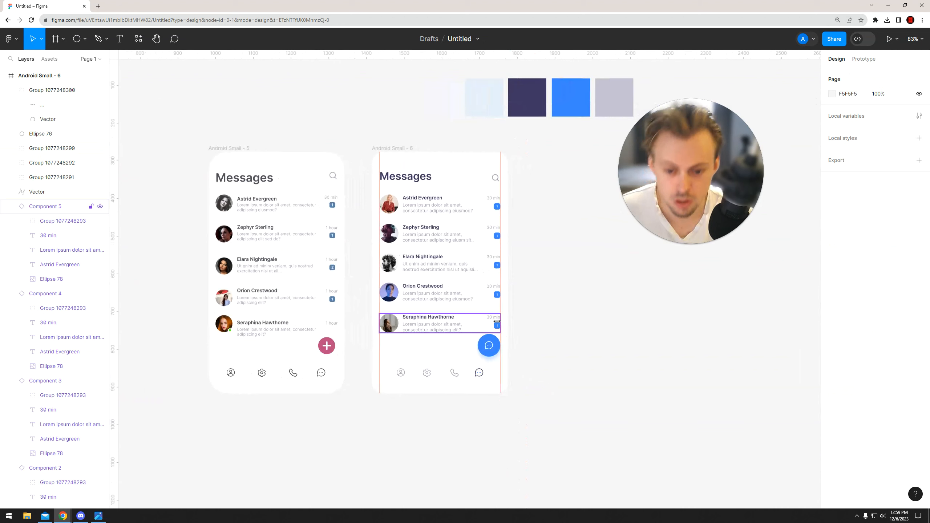
scroll(533, 156, "right", 1)
left_click_drag(489, 256, 54, 235)
left_click_drag(368, 242, 75, 235)
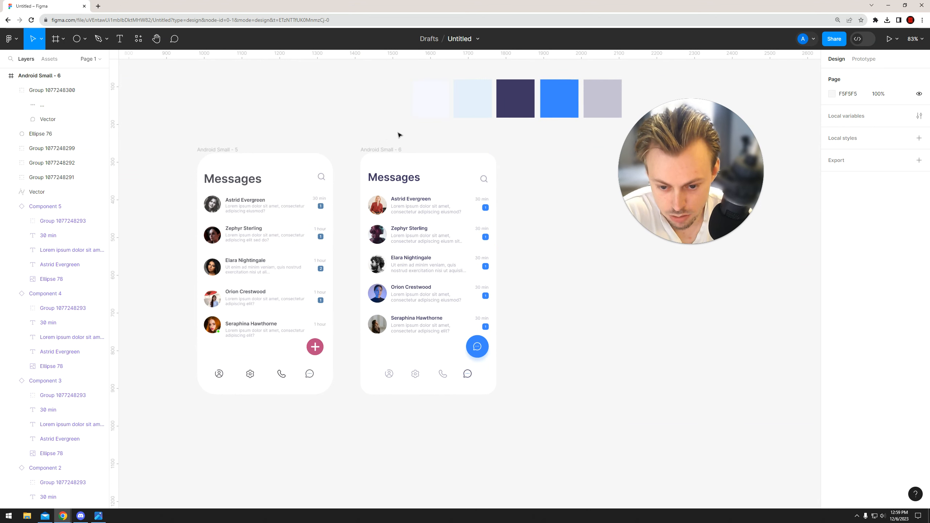
- Shift the new frame horizontally to X 1437, widening the gap to the original frame
left_click_drag(381, 148, 388, 147)
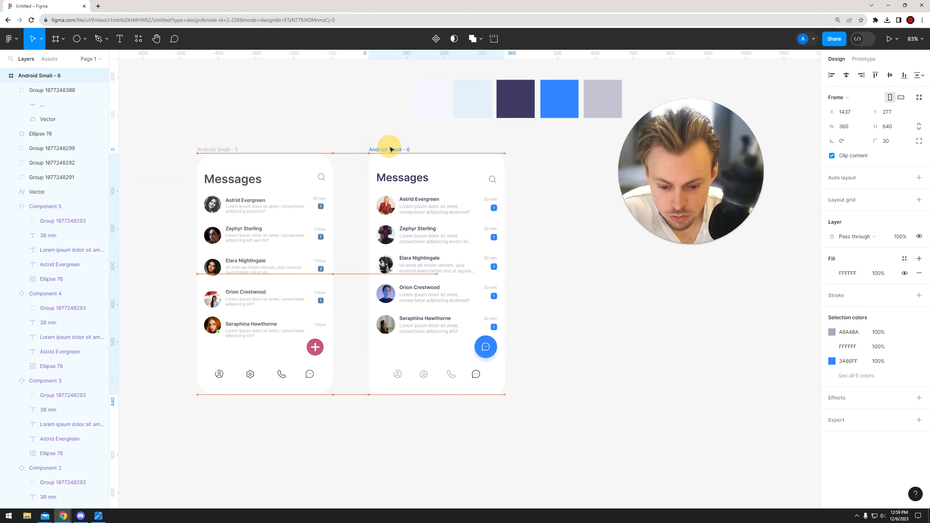
left_click(551, 179)
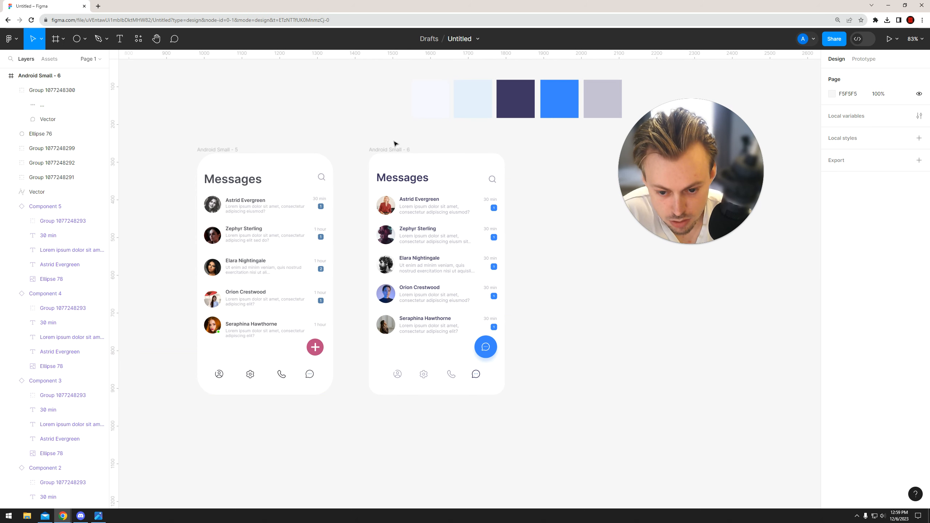
left_click_drag(551, 254, 554, 253)
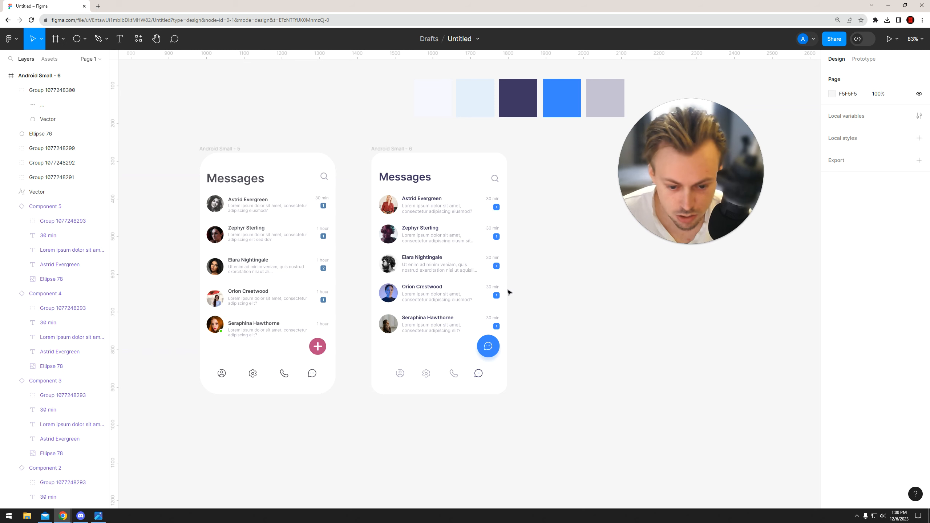
- Recolour the chat navigation icon's outline with the bright blue 3A86FF sampled from the floating button
scroll(508, 292, "up", 2, "ctrl")
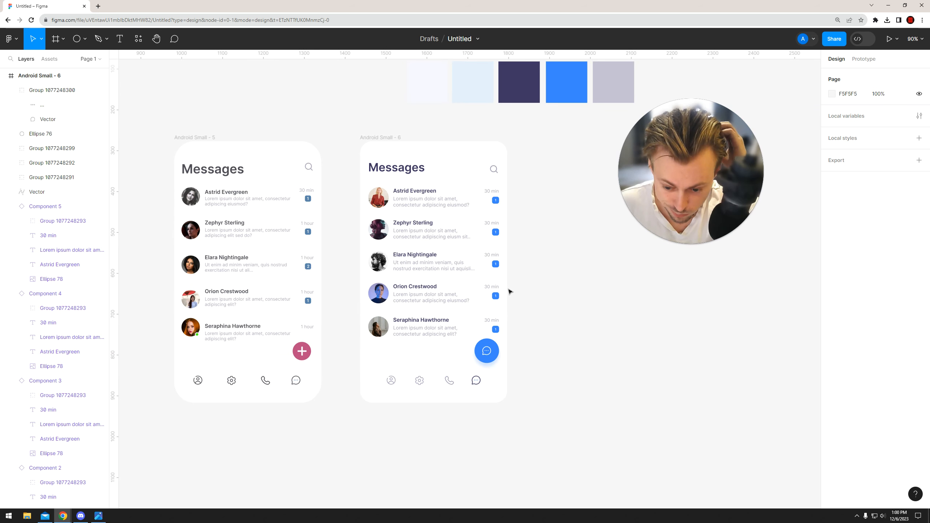
scroll(474, 381, "up", 5)
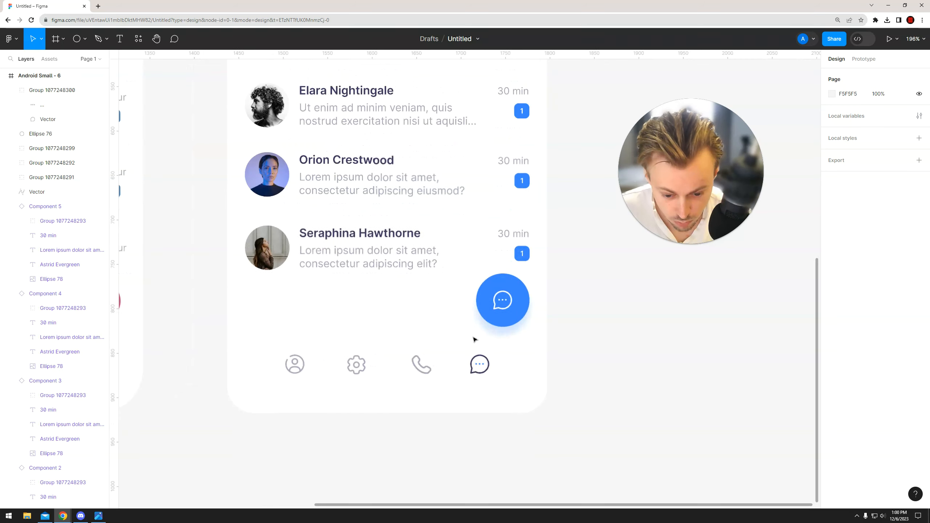
left_click(479, 363)
left_click(832, 331)
left_click(724, 399)
left_click(509, 301)
left_click(584, 312)
- Set the line height of the first contact row's message preview text to 14
scroll(578, 344, "down", 3)
scroll(577, 344, "down", 3)
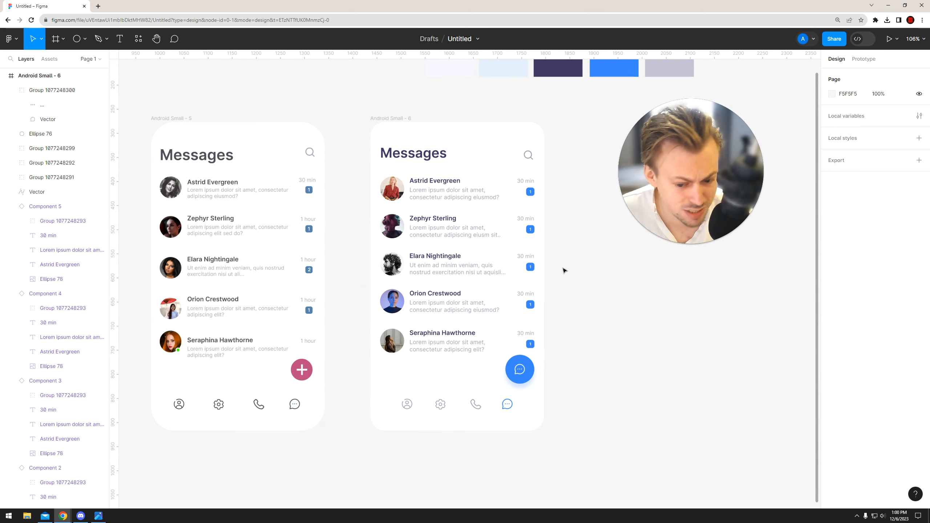
double_click(439, 194)
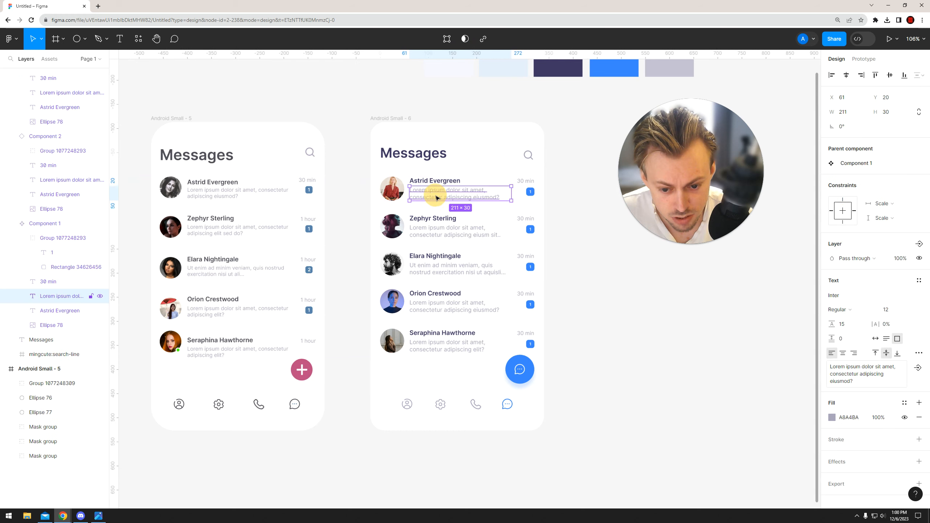
left_click(842, 323)
key("Up")
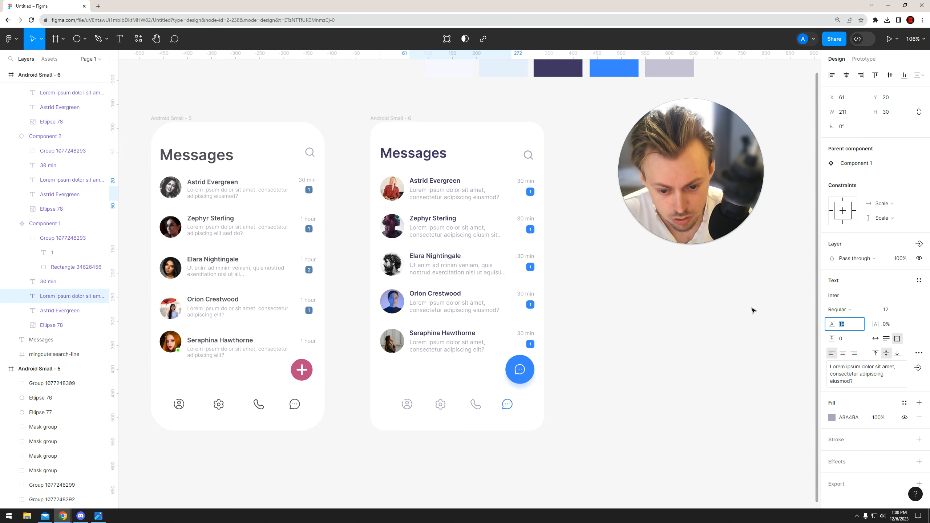
key("Down")
key("Down")
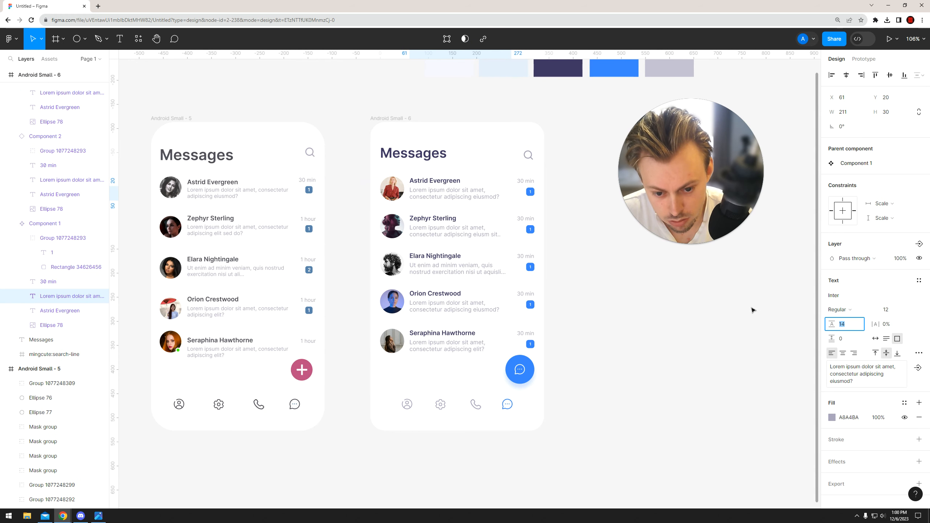
key("Escape")
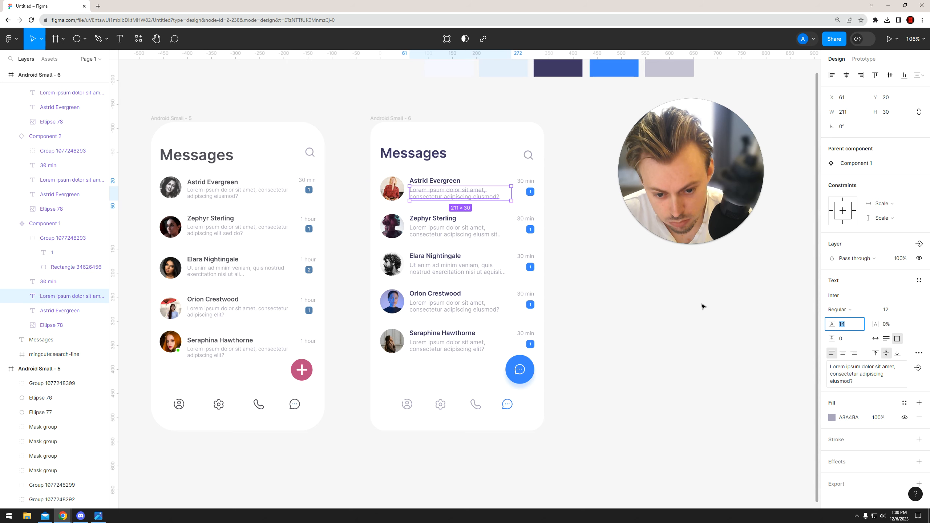
left_click(681, 305)
- Compare the rebuilt Messages screen with the original frame, checking row layout, spacing, icons and colours
left_click_drag(667, 304, 655, 298)
scroll(655, 299, "left", 3)
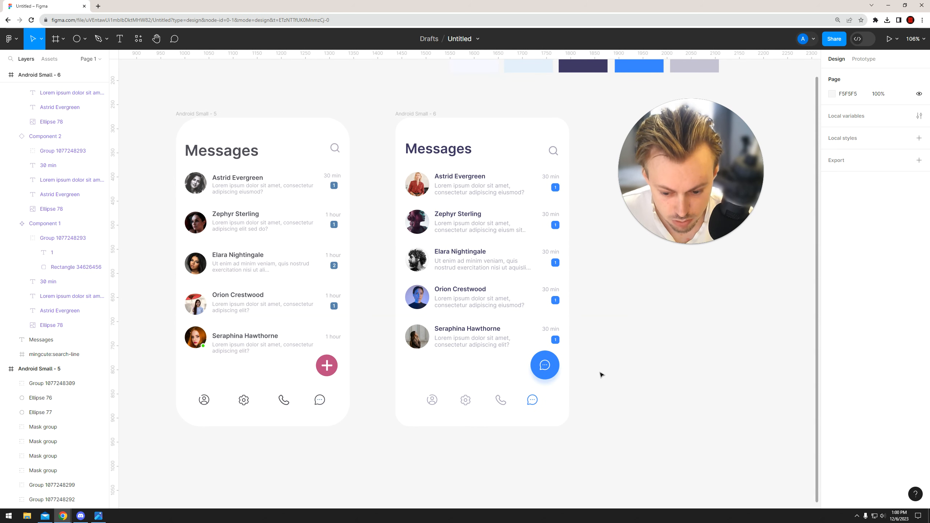
left_click_drag(601, 375, 464, 404)
left_click(473, 437)
scroll(473, 440, "down", 3)
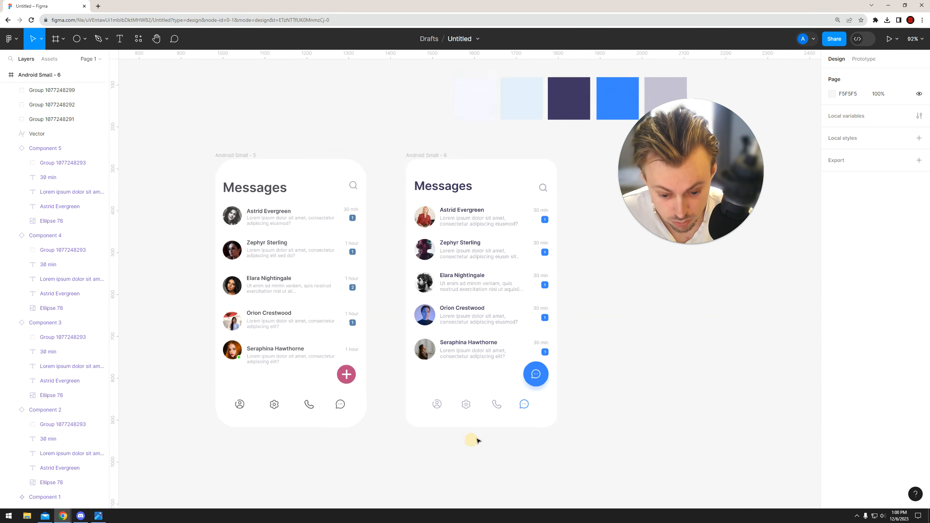
scroll(519, 417, "right", 1)
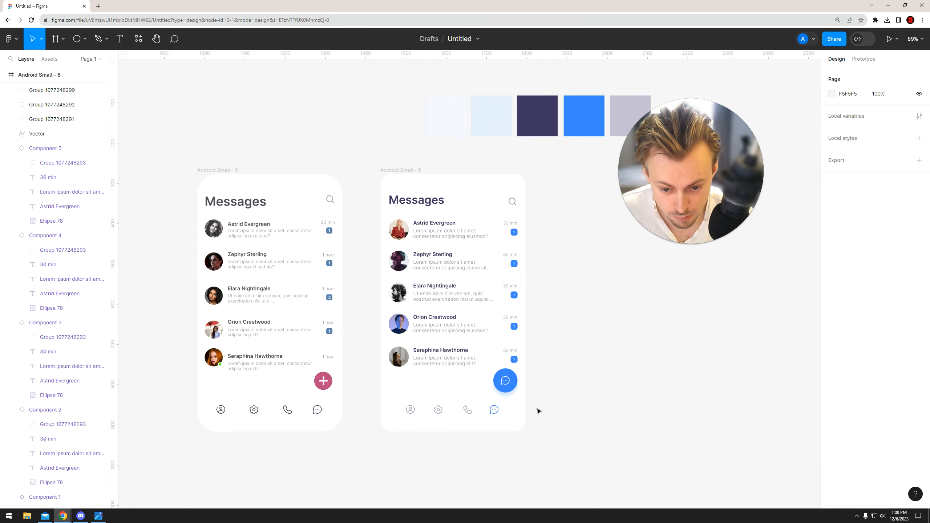
scroll(527, 401, "down", 2)
scroll(531, 402, "right", 1)
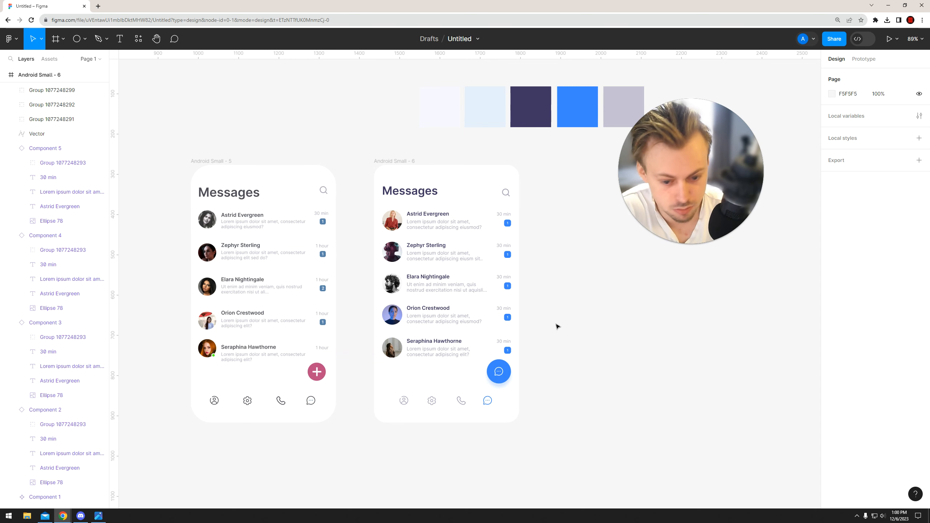
scroll(584, 310, "down", 1)
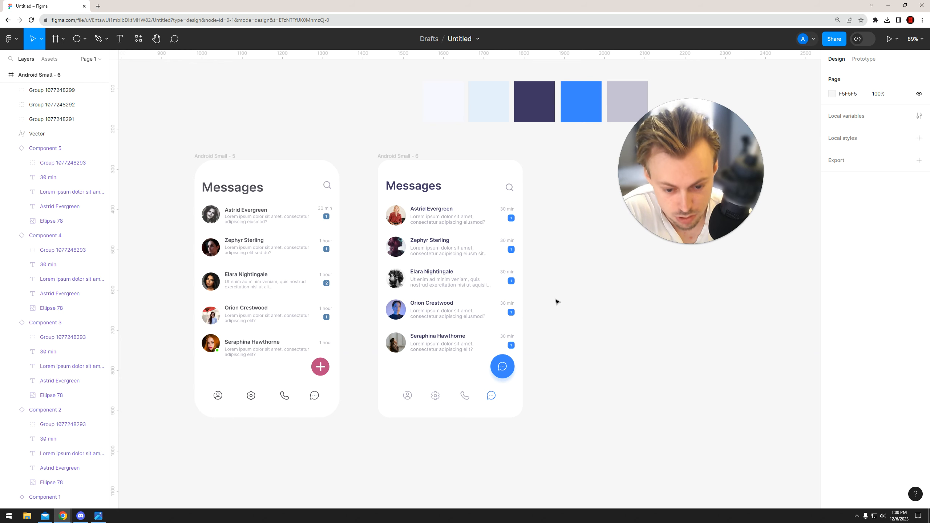
left_click_drag(556, 299, 582, 291)
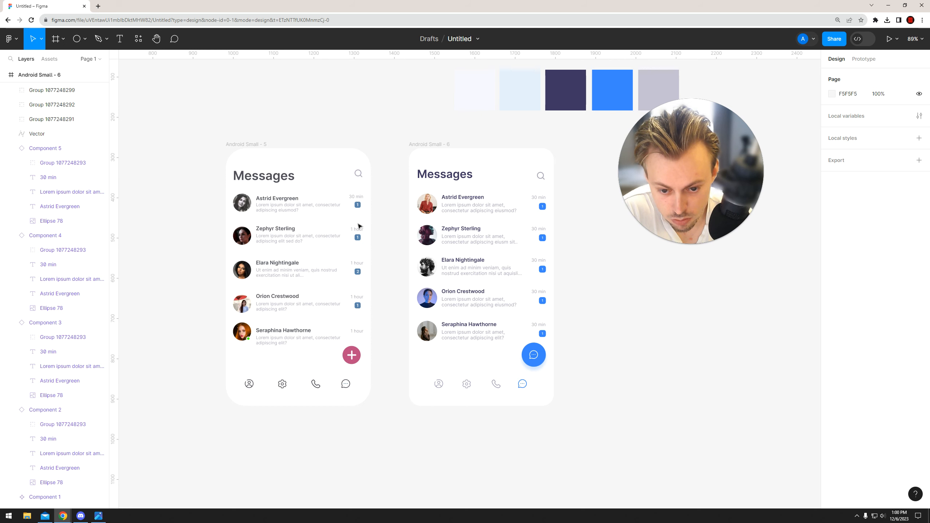
scroll(578, 278, "up", 1)
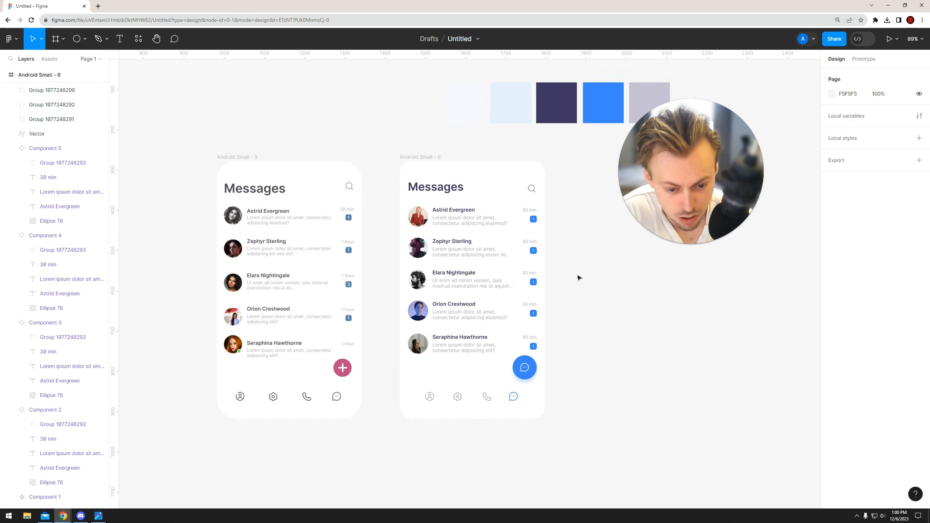
scroll(461, 411, "up", 1)
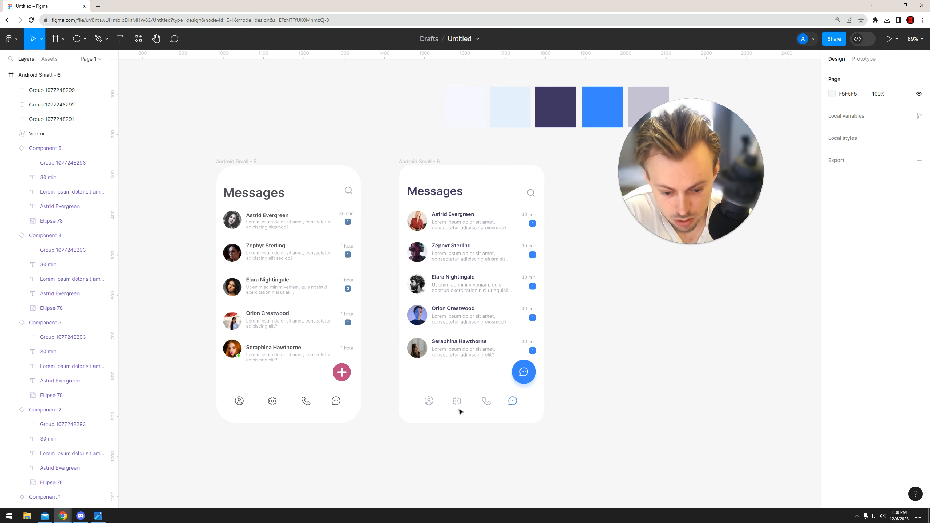
scroll(605, 295, "up", 1)
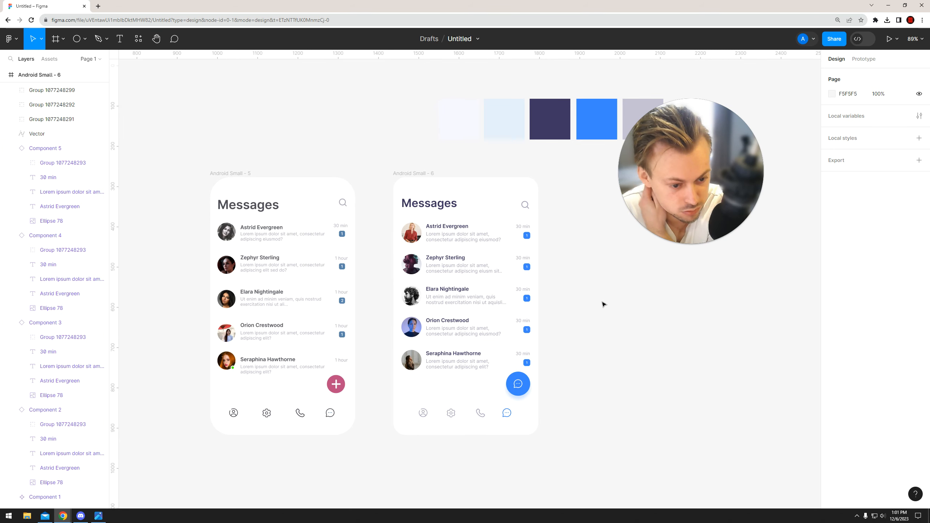
scroll(592, 323, "up", 1)
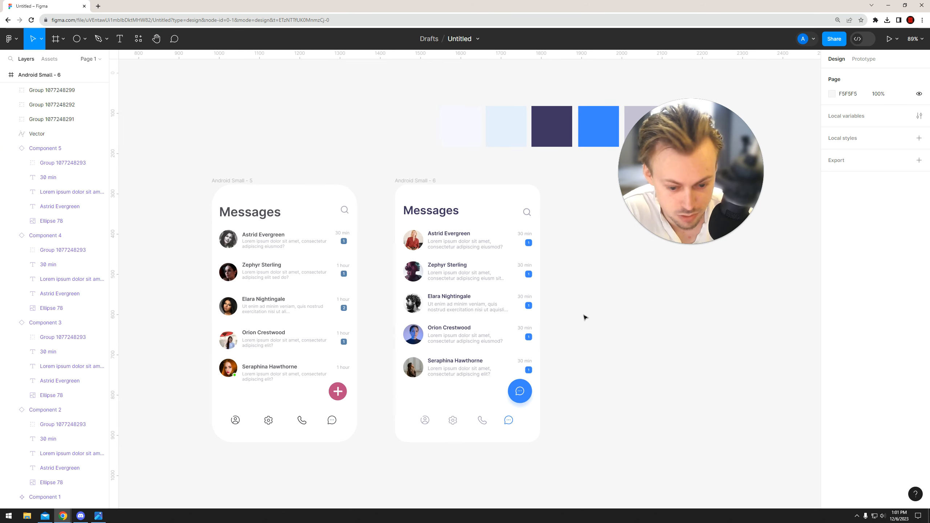
scroll(577, 311, "down", 2)
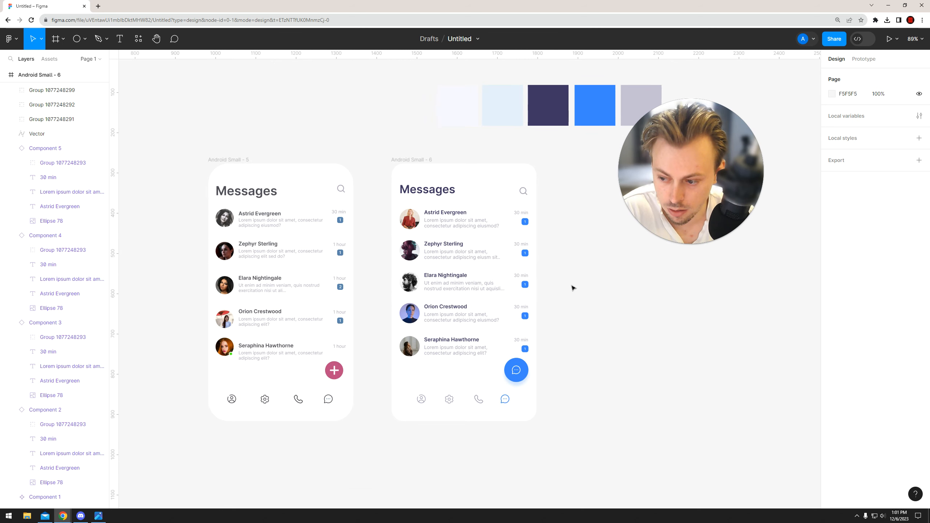